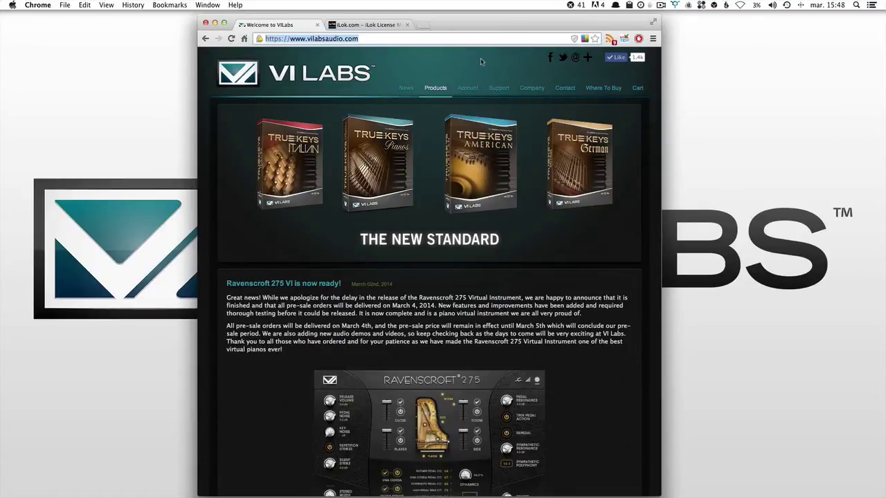
Log in to the VI Labs account under Returning Customer with the customer's e-mail and password
{"action": "mouse_move", "coordinate": [468, 88]}
{"action": "left_click", "coordinate": [467, 105]}
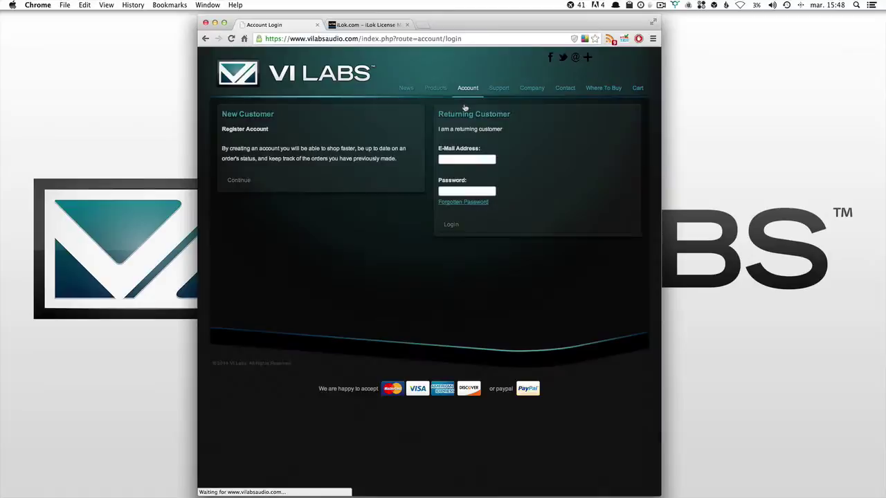
{"action": "left_click", "coordinate": [461, 159]}
{"action": "type", "text": "te"}
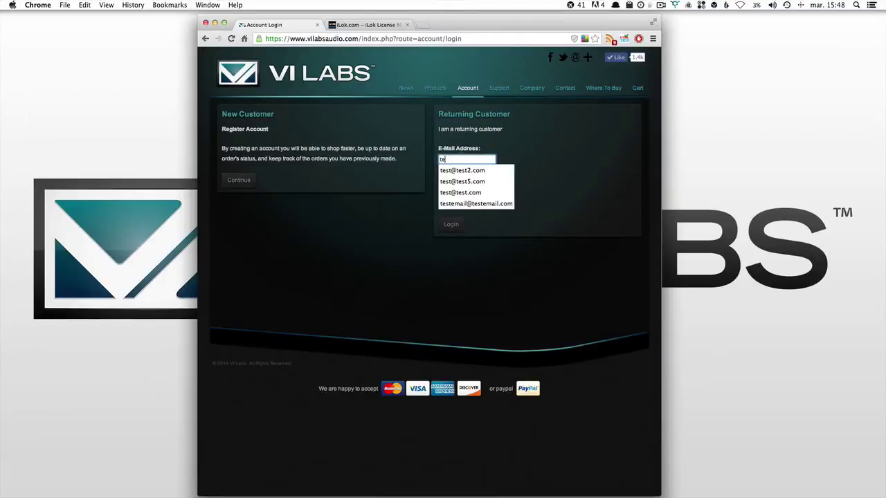
{"action": "type", "text": "st@test.com"}
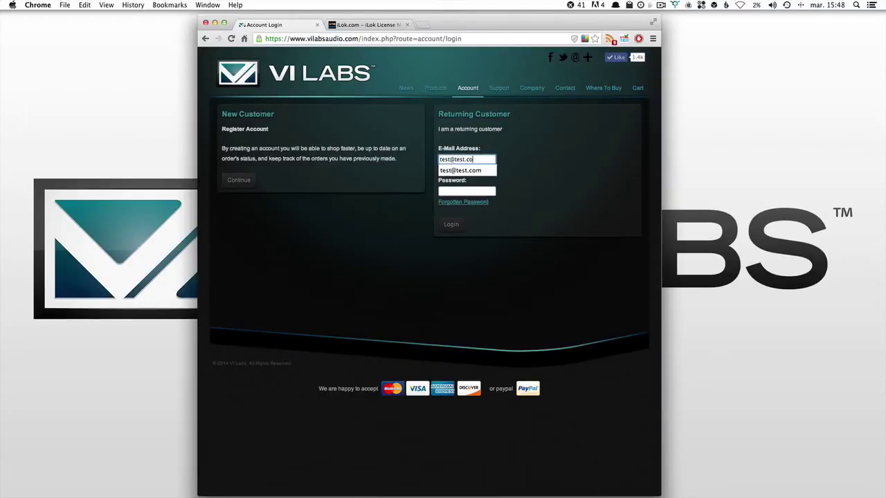
{"action": "key", "text": "Tab"}
{"action": "type", "text": "••••••"}
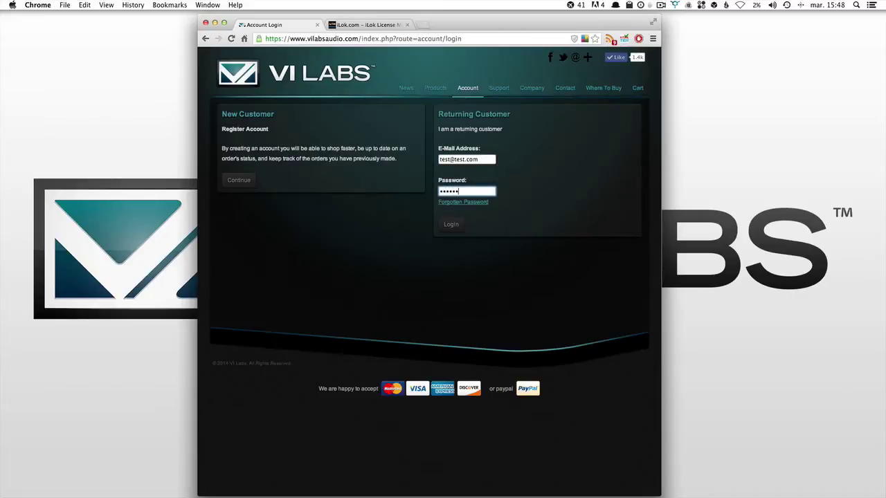
{"action": "type", "text": "••"}
{"action": "left_click", "coordinate": [451, 225]}
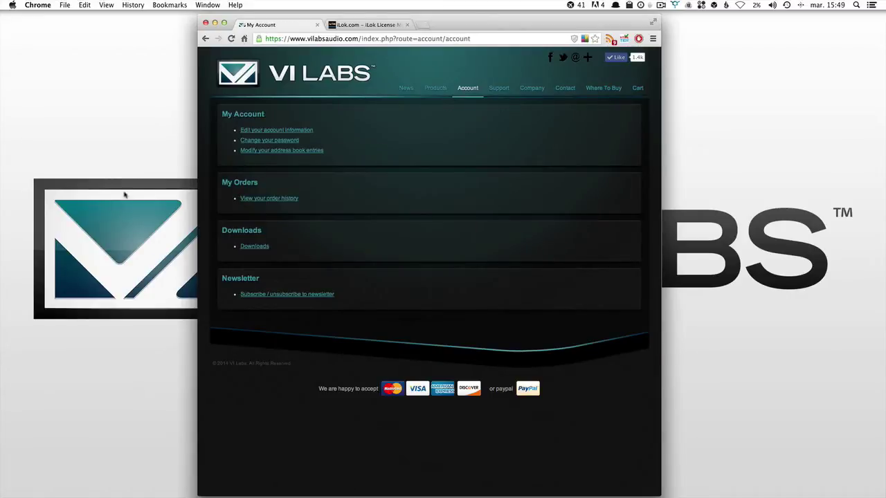
From My downloads, download Ravenscroft275 parts 01, 04 and 02
{"action": "mouse_move", "coordinate": [468, 88]}
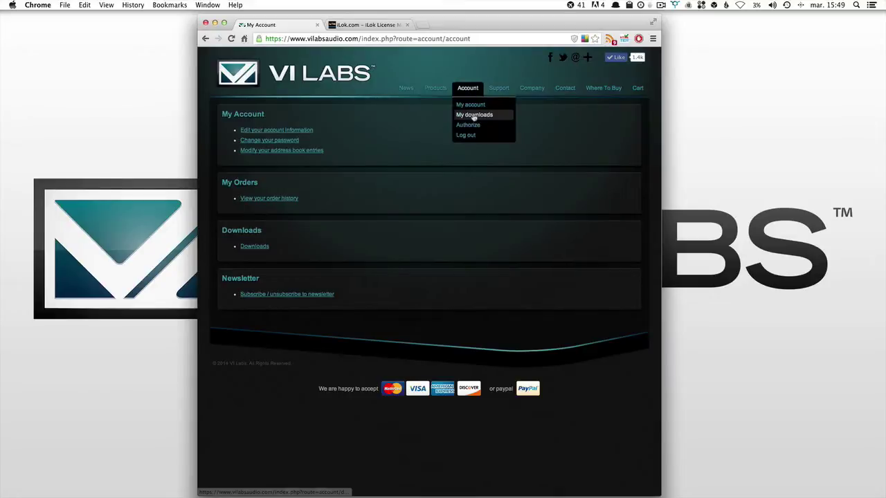
{"action": "left_click", "coordinate": [248, 248]}
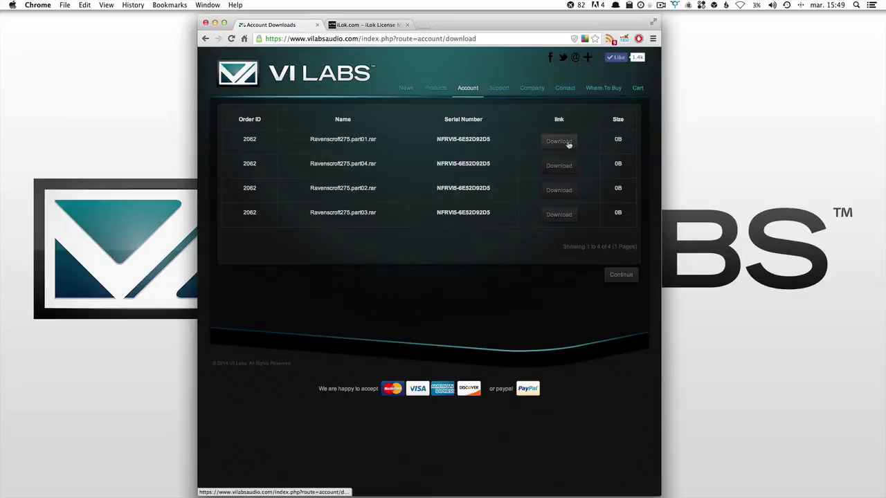
{"action": "left_click", "coordinate": [562, 142]}
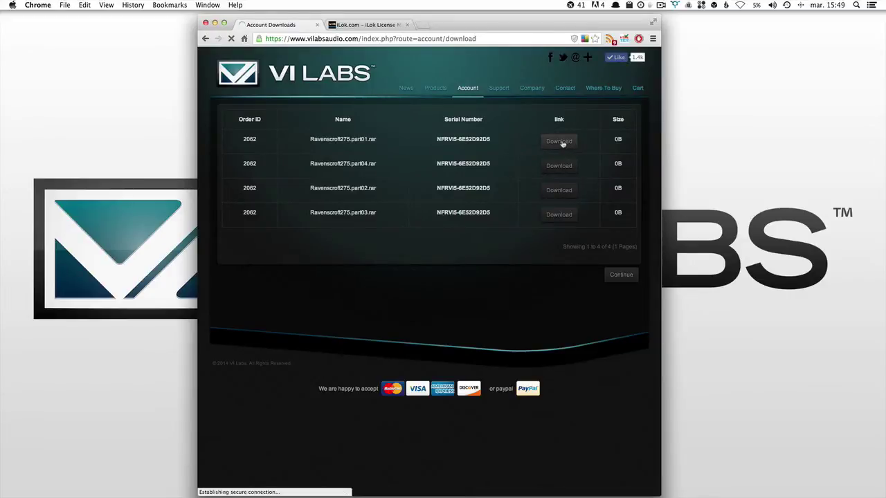
{"action": "left_click", "coordinate": [560, 161]}
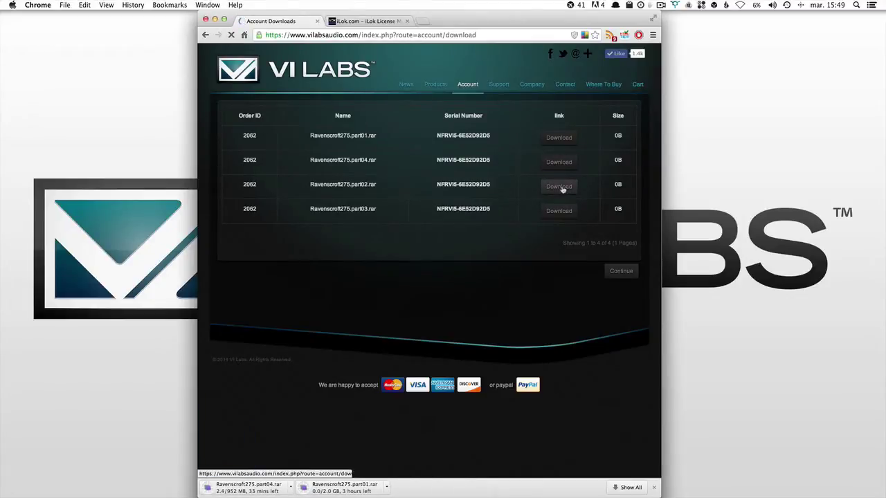
{"action": "left_click", "coordinate": [560, 186]}
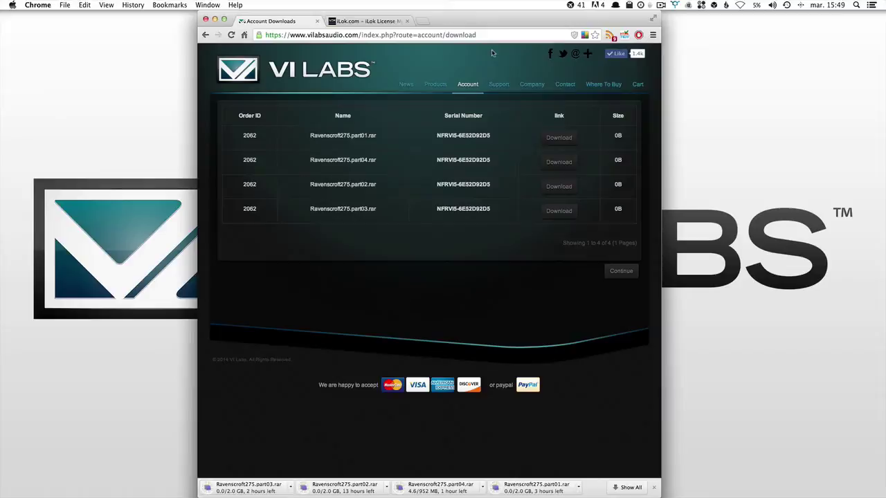
Download 'UVI Workstation 2 for Mac (x32 and x64)' from the UVI Workstation support page
{"action": "mouse_move", "coordinate": [496, 88]}
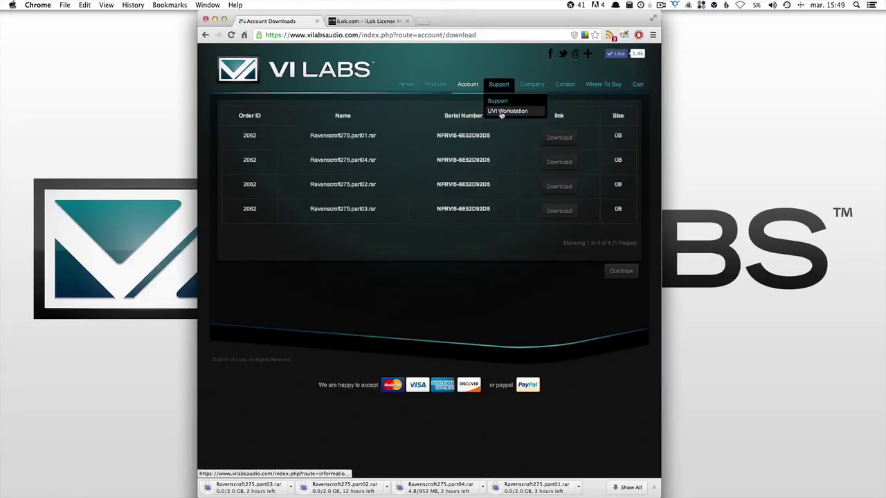
{"action": "left_click", "coordinate": [501, 112]}
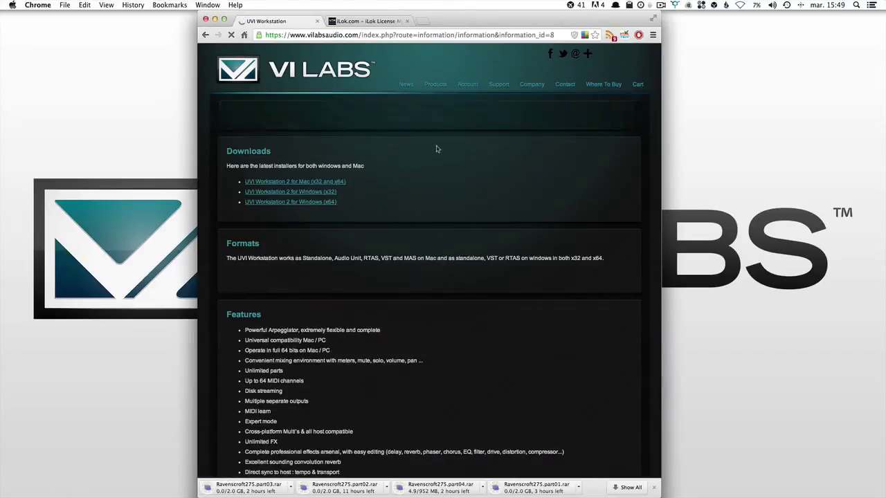
{"action": "scroll", "coordinate": [238, 176], "scroll_direction": "down", "scroll_amount": 5}
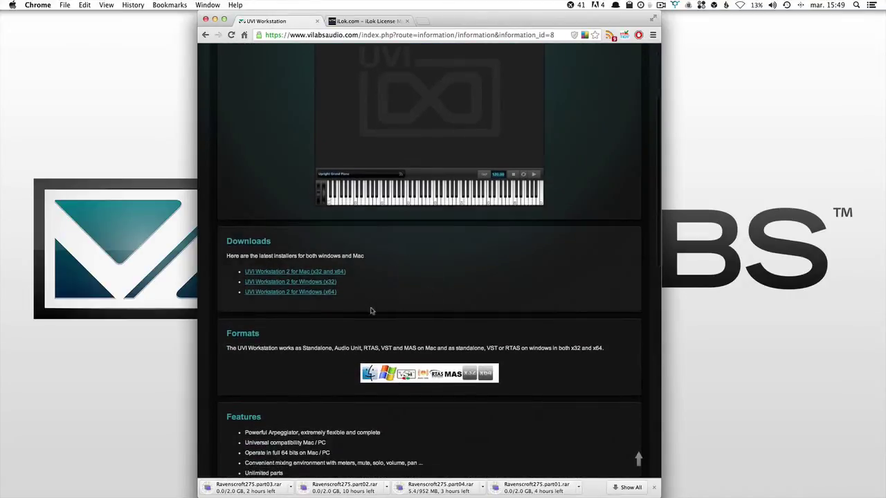
{"action": "left_click", "coordinate": [261, 272]}
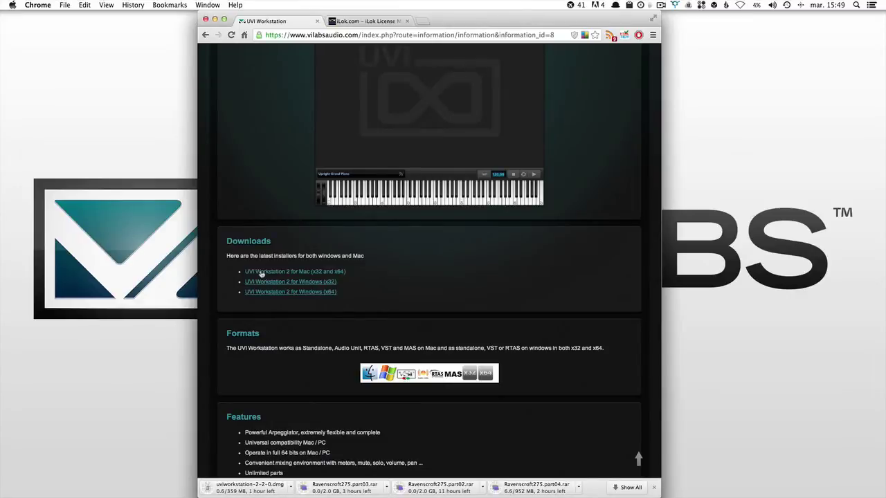
{"action": "scroll", "coordinate": [261, 274], "scroll_direction": "down", "scroll_amount": 1}
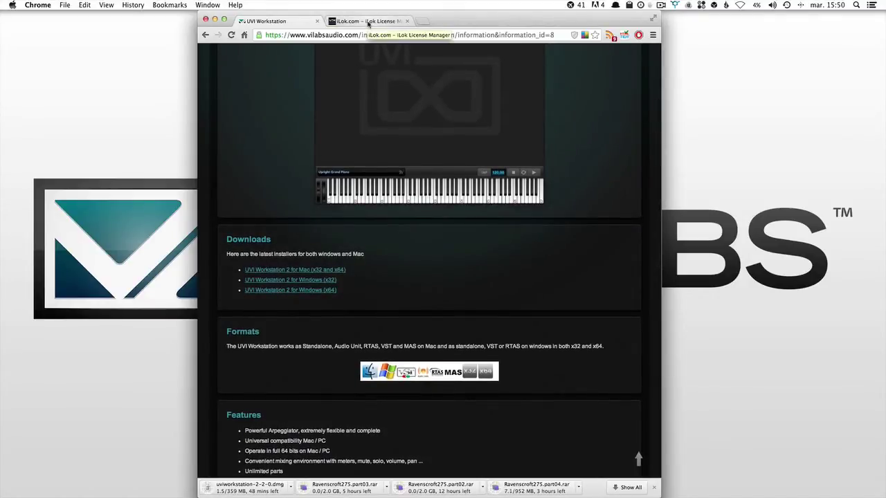
Download iLok's Mac OS X License Support installer, then begin the free account's User ID and First Name fields
{"action": "left_click", "coordinate": [368, 23]}
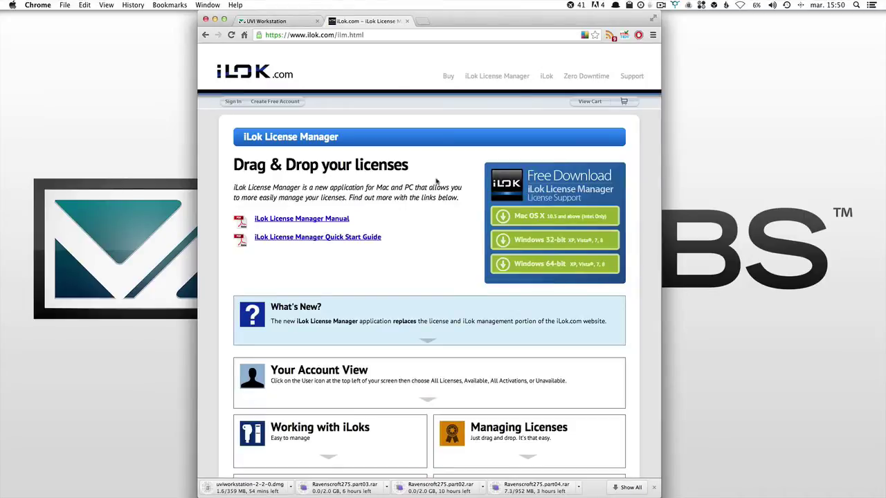
{"action": "left_click", "coordinate": [559, 220]}
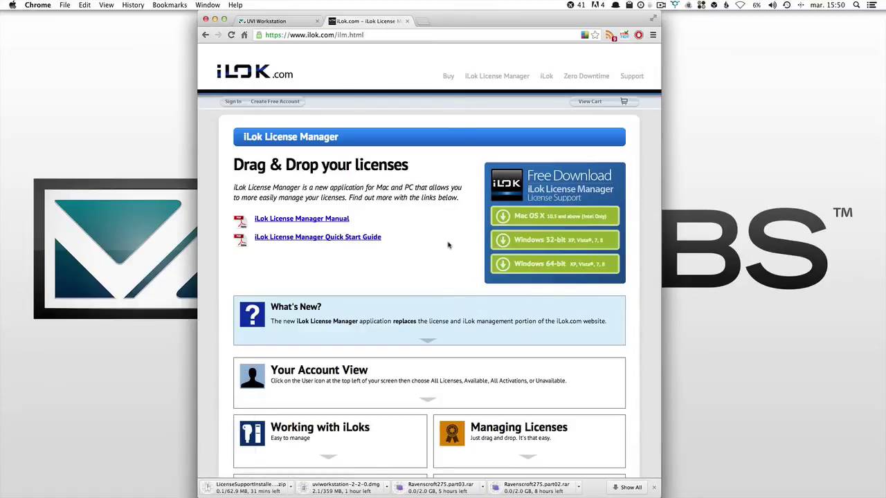
{"action": "left_click", "coordinate": [274, 102]}
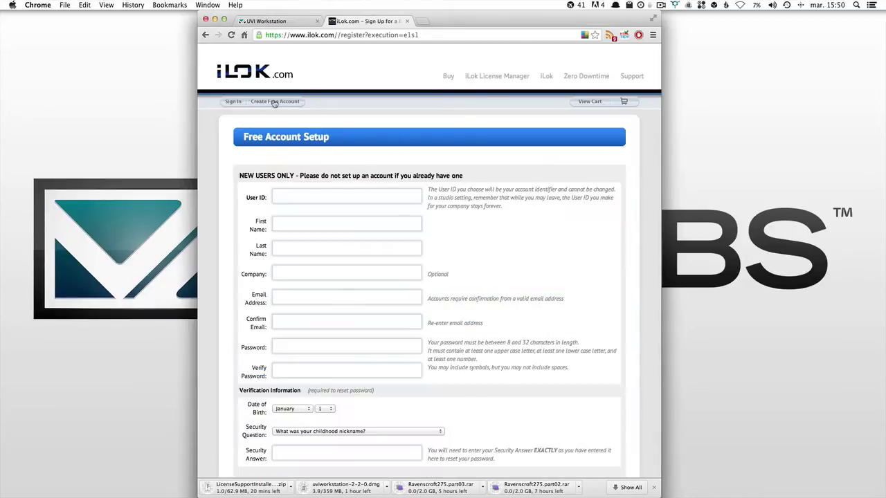
{"action": "left_click", "coordinate": [320, 200]}
{"action": "type", "text": "myNewID"}
{"action": "key", "text": "Tab"}
{"action": "type", "text": "Jos"}
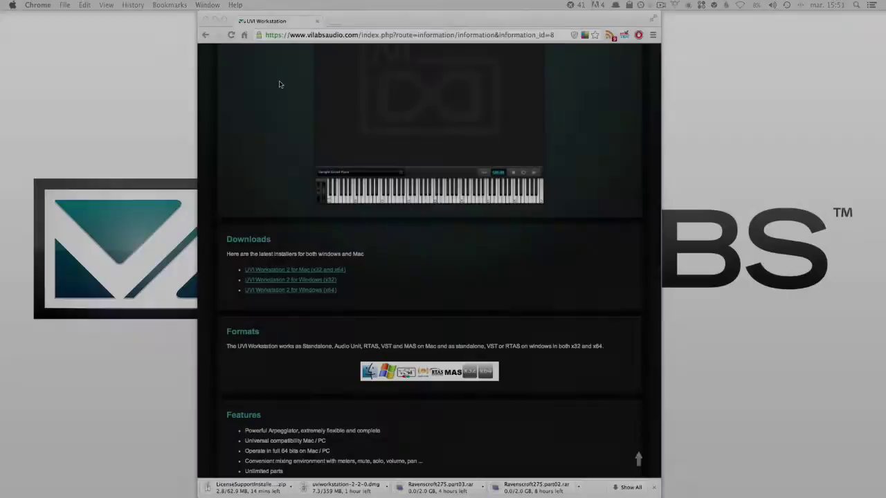
Copy the first row's Ravenscroft275 serial number from the My downloads page
{"action": "scroll", "coordinate": [280, 84], "scroll_direction": "up", "scroll_amount": 4}
{"action": "mouse_move", "coordinate": [469, 85]}
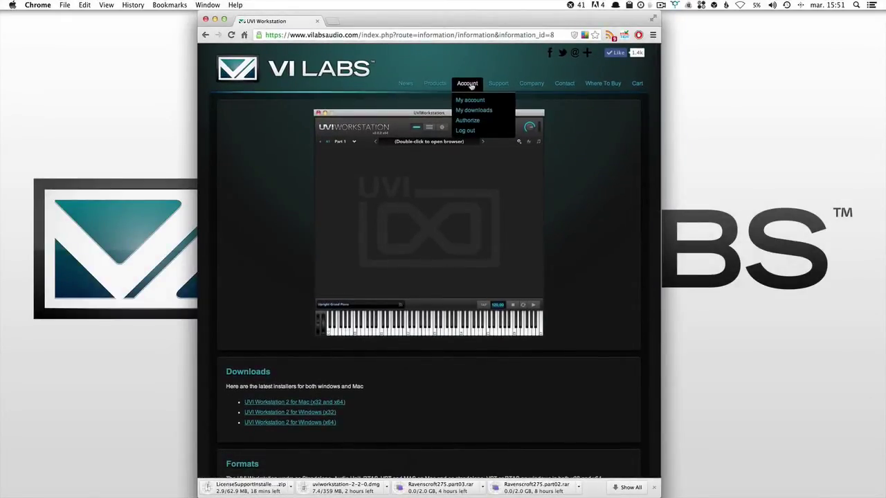
{"action": "left_click", "coordinate": [474, 111]}
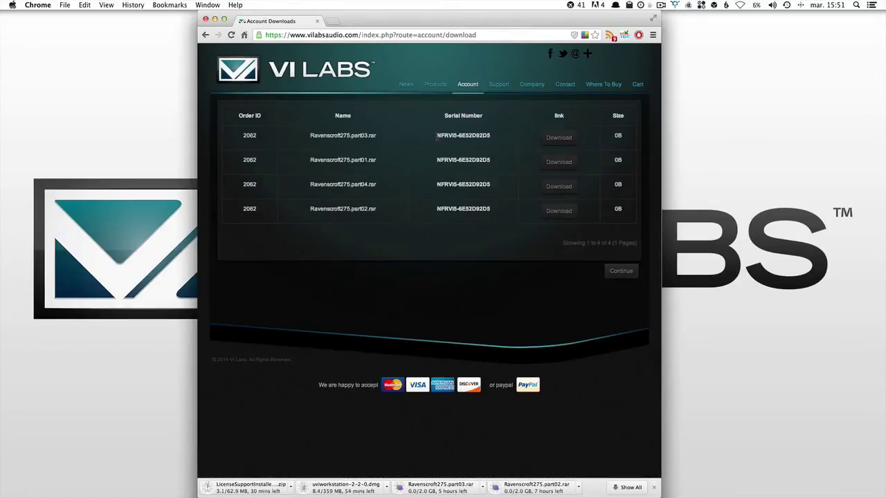
{"action": "left_click_drag", "start_coordinate": [436, 136], "coordinate": [491, 135]}
{"action": "key", "text": "super+c"}
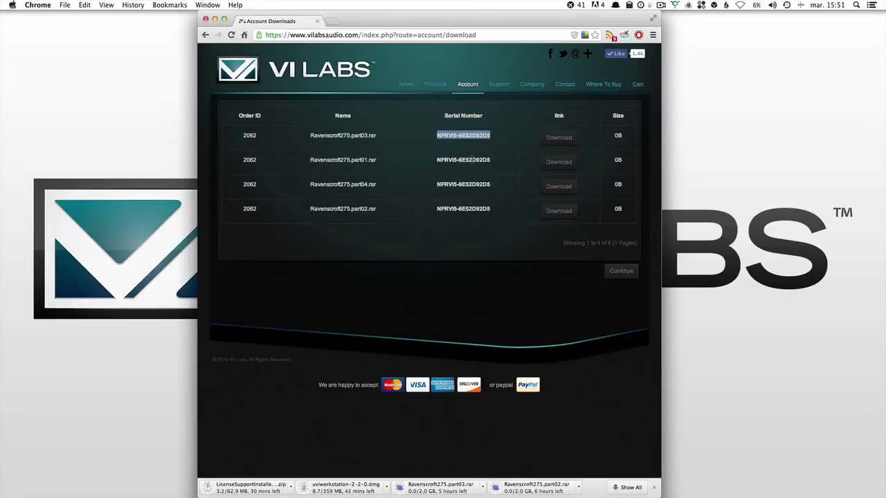
{"action": "right_click", "coordinate": [451, 136]}
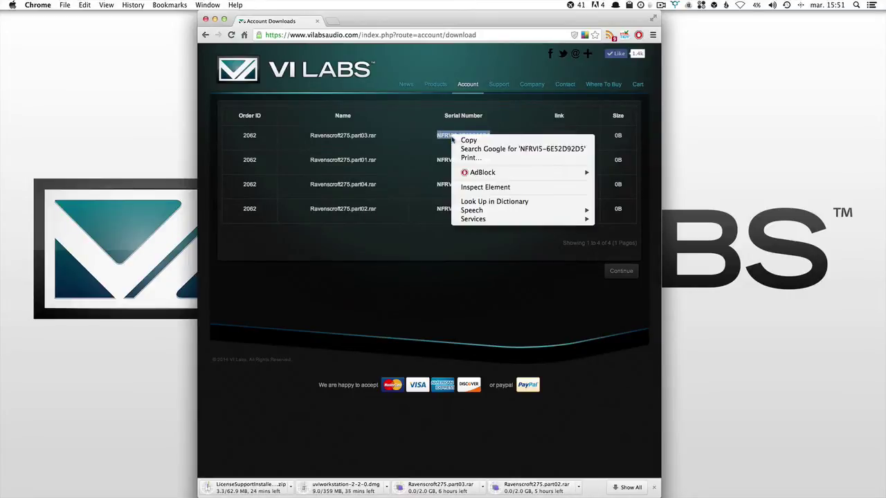
{"action": "left_click", "coordinate": [474, 139]}
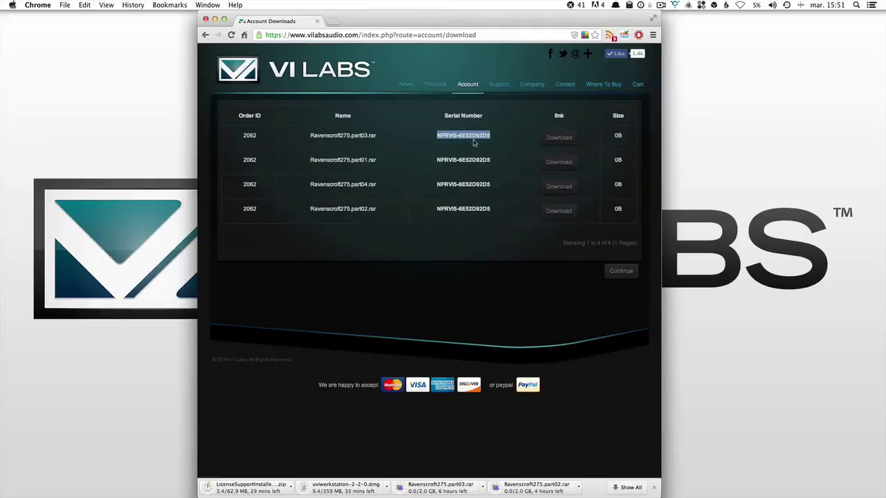
{"action": "left_click", "coordinate": [398, 124]}
Authorize the Ravenscroft 275 serial to the iLok account by entering the iLok User ID and pasting the serial
{"action": "mouse_move", "coordinate": [465, 84]}
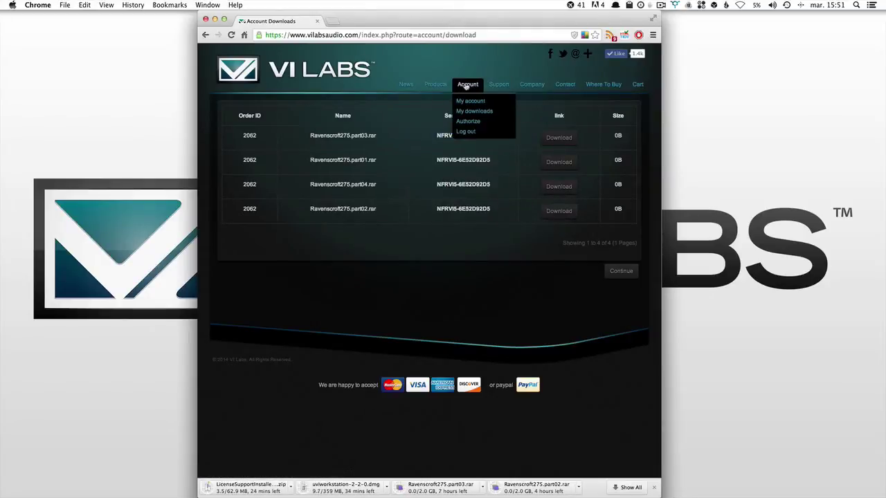
{"action": "left_click", "coordinate": [468, 122]}
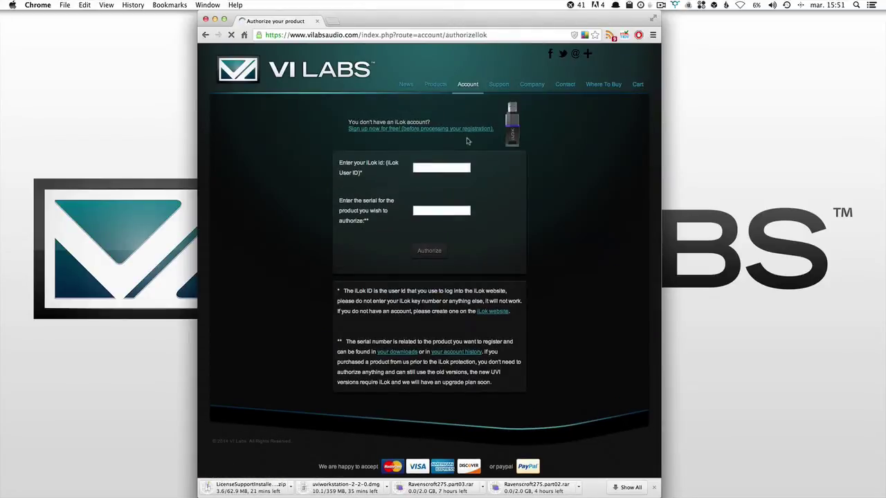
{"action": "left_click", "coordinate": [424, 164]}
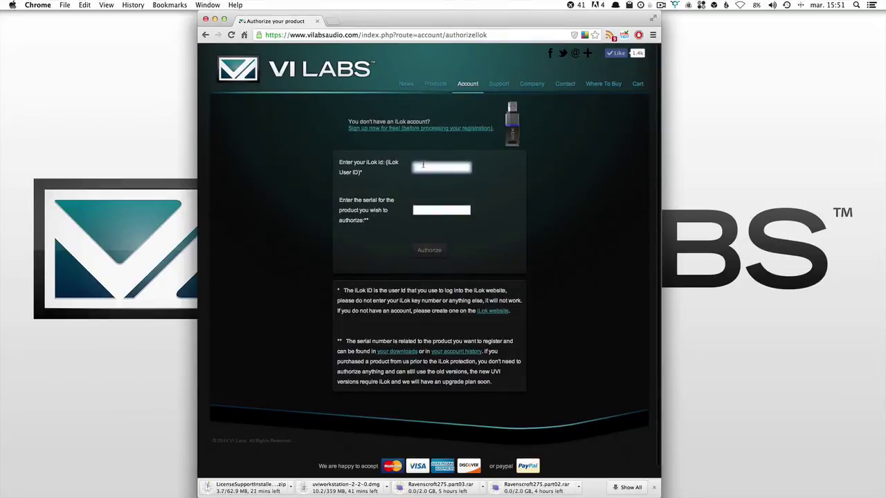
{"action": "left_click", "coordinate": [423, 165]}
{"action": "type", "text": "a"}
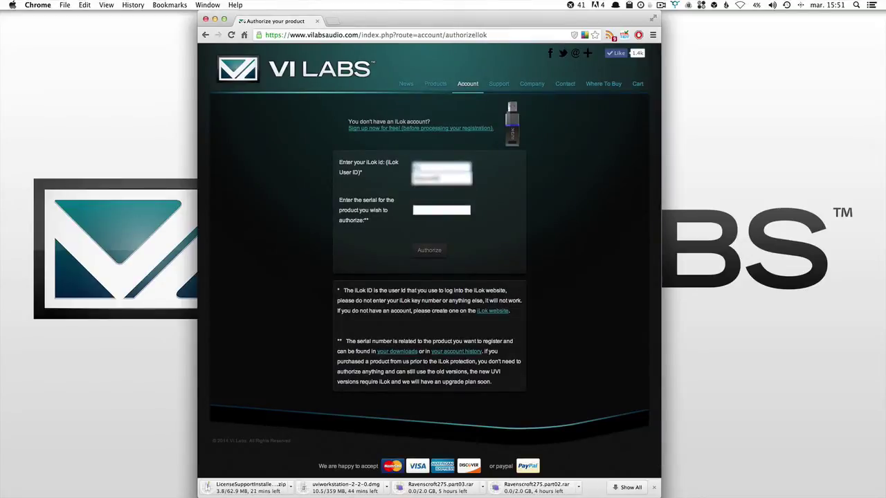
{"action": "key", "text": "Tab"}
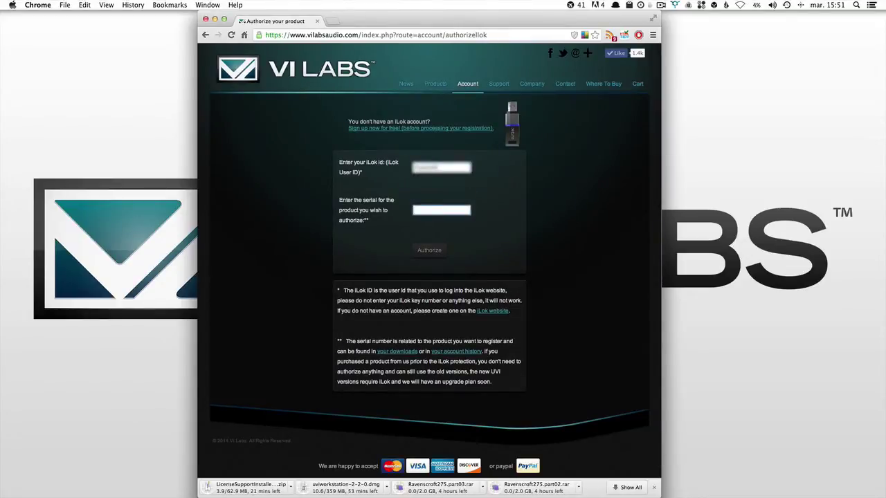
{"action": "left_click", "coordinate": [430, 210]}
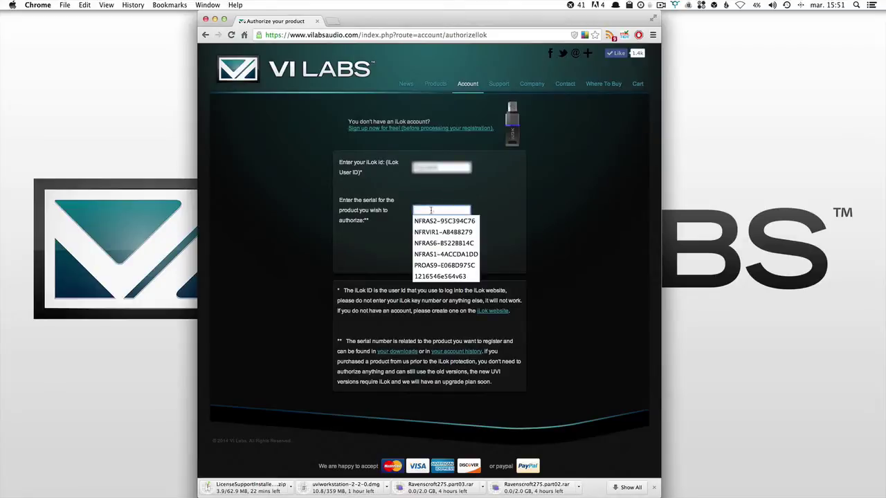
{"action": "key", "text": "super+v"}
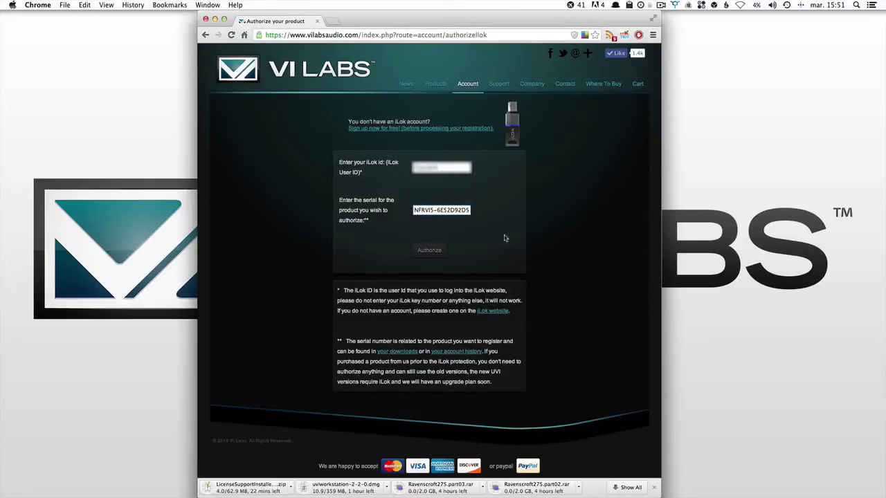
{"action": "left_click", "coordinate": [434, 253]}
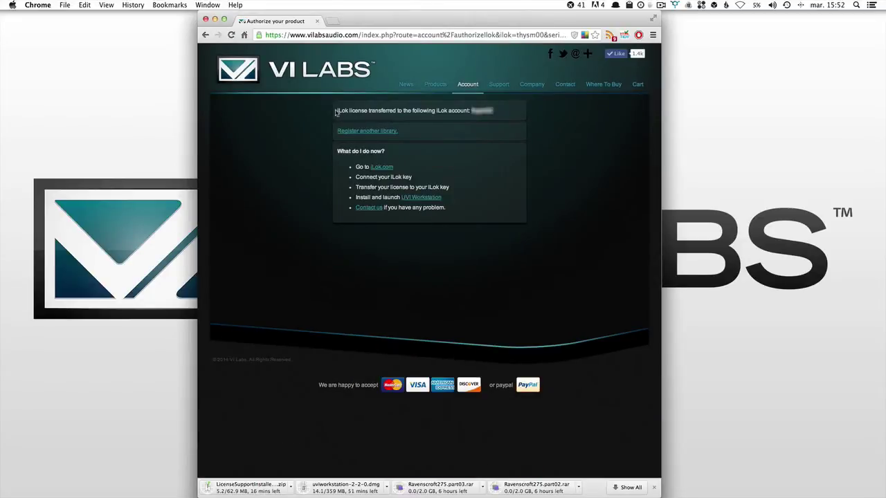
Extract Ravenscroft275.part01.rar with UnRarX.app
{"action": "left_click_drag", "start_coordinate": [336, 112], "coordinate": [510, 108]}
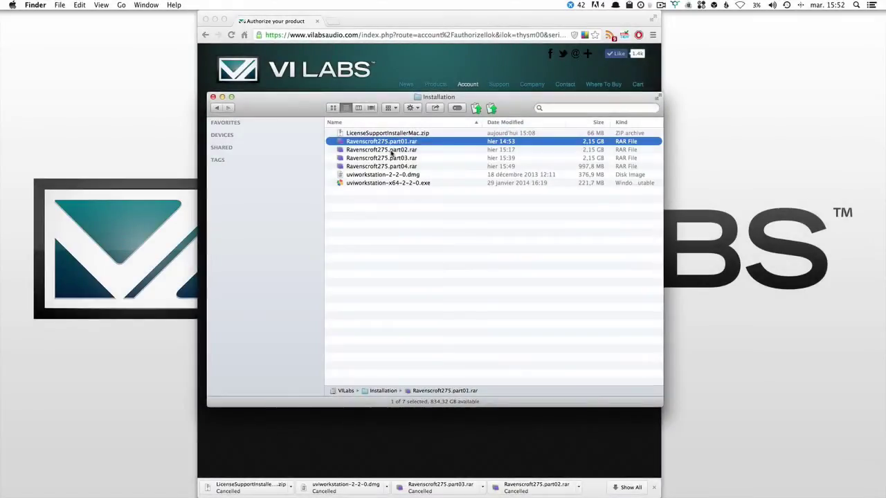
{"action": "left_click", "coordinate": [390, 151]}
{"action": "left_click", "coordinate": [390, 159]}
{"action": "left_click", "coordinate": [390, 168]}
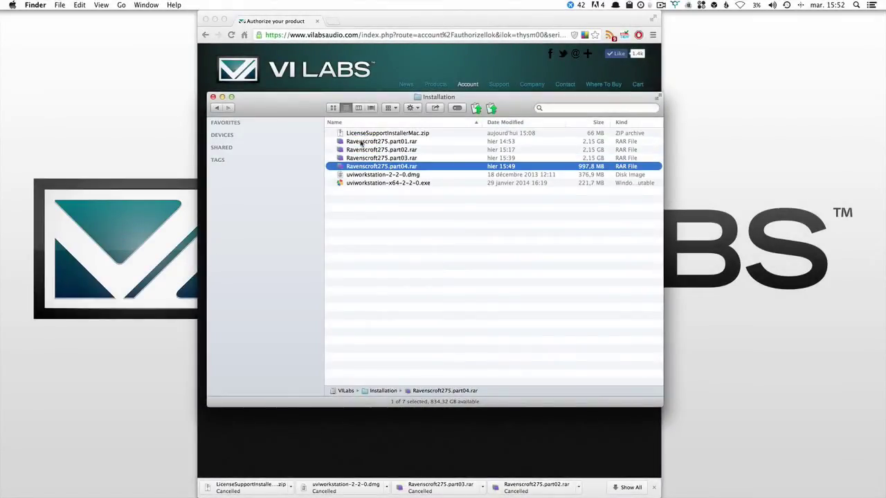
{"action": "left_click", "coordinate": [355, 143]}
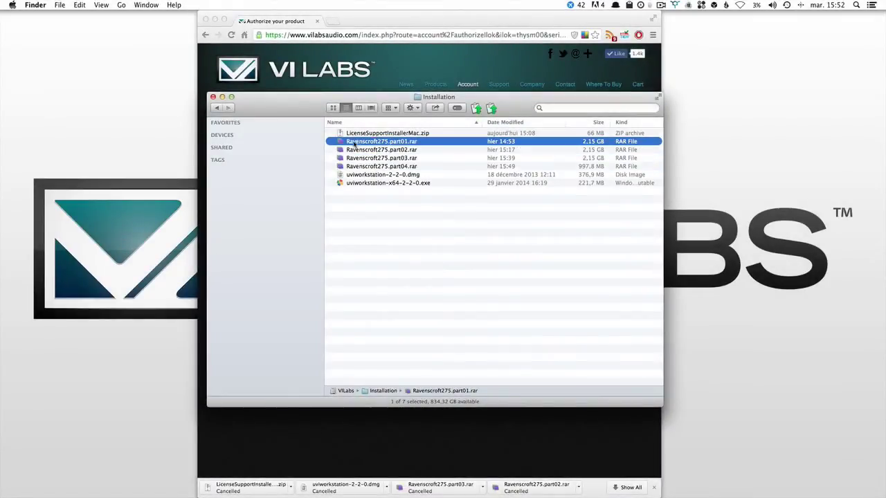
{"action": "right_click", "coordinate": [354, 143]}
{"action": "mouse_move", "coordinate": [415, 160]}
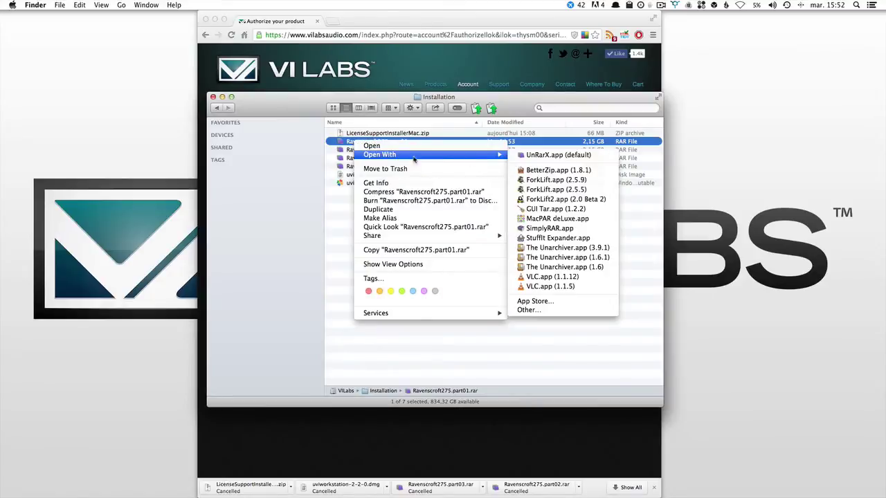
{"action": "left_click", "coordinate": [552, 158]}
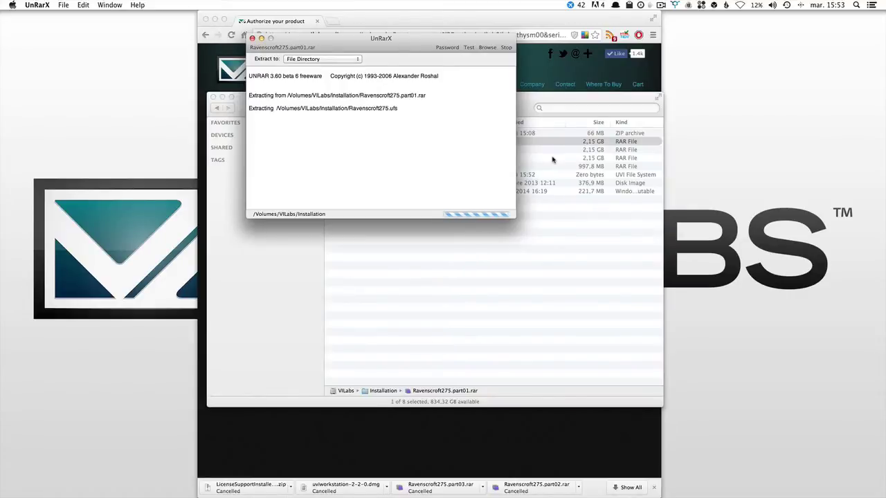
Wait for extraction to finish and select the 35,03 GB Ravenscroft275.ufs file
{"action": "left_click_drag", "start_coordinate": [399, 45], "coordinate": [211, 56]}
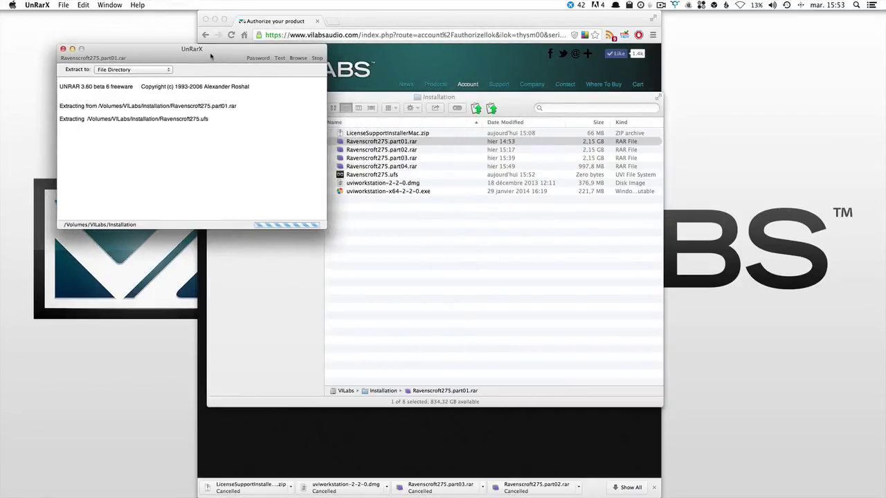
{"action": "left_click", "coordinate": [386, 178]}
{"action": "left_click", "coordinate": [390, 178]}
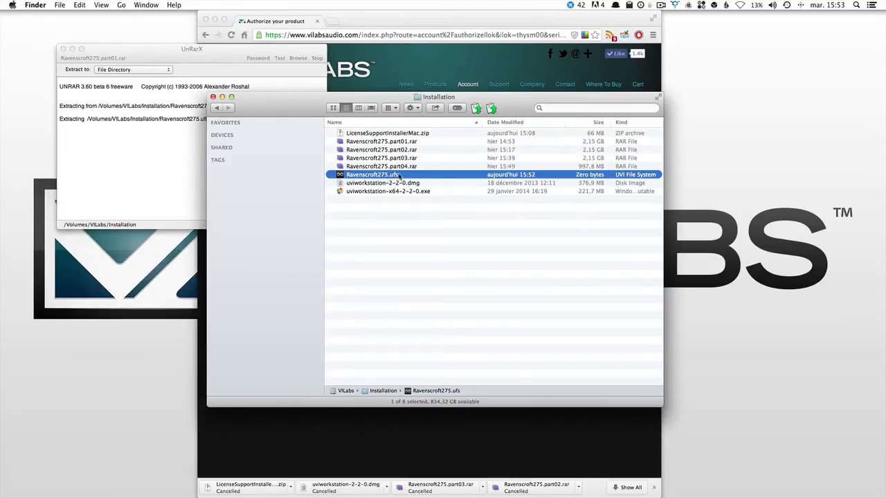
{"action": "left_click", "coordinate": [168, 163]}
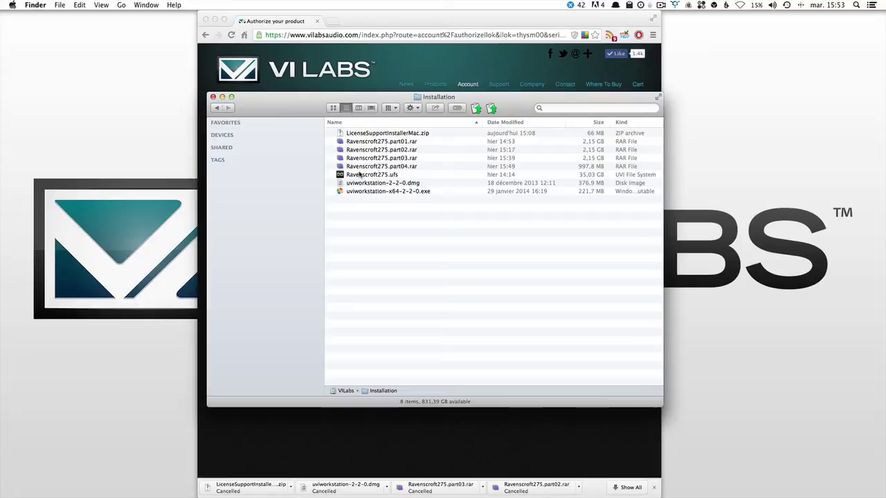
{"action": "left_click", "coordinate": [359, 175]}
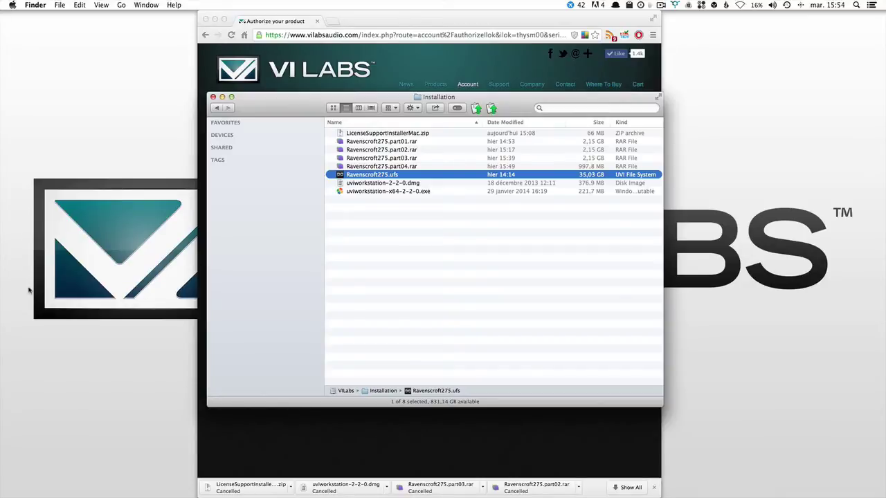
Install UVI Workstation.pkg from uviworkstation-2-2-0.dmg, agreeing to the license and entering the admin password
{"action": "left_click", "coordinate": [455, 238]}
{"action": "left_click", "coordinate": [365, 182]}
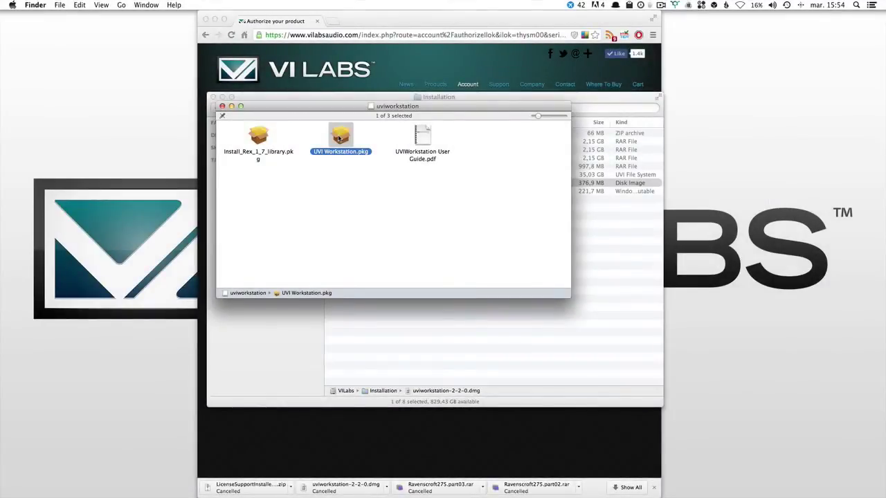
{"action": "double_click", "coordinate": [339, 139]}
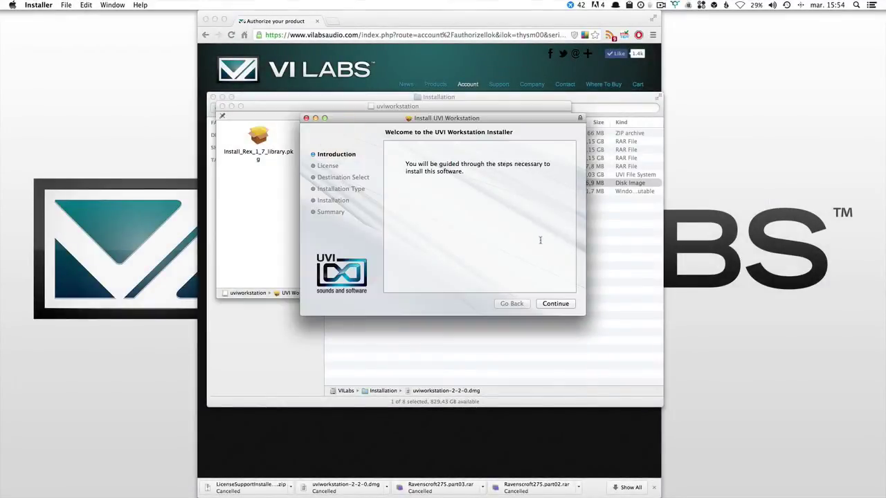
{"action": "left_click", "coordinate": [555, 304]}
{"action": "left_click", "coordinate": [556, 304]}
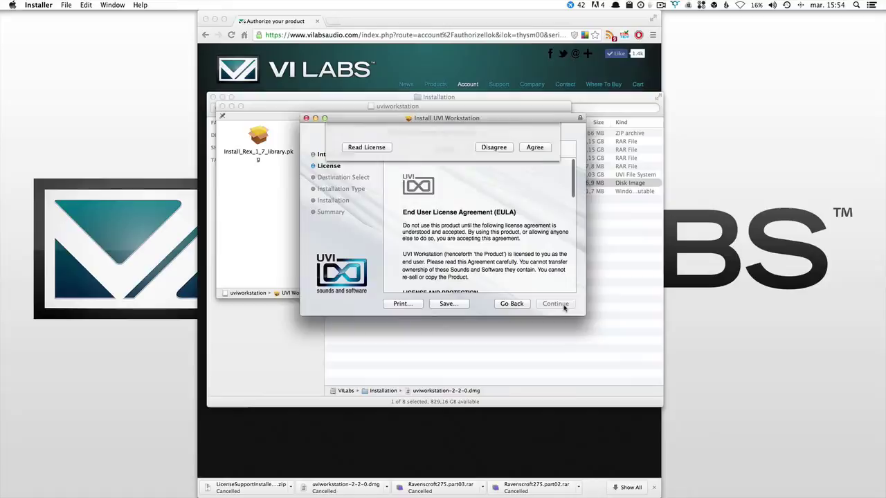
{"action": "left_click", "coordinate": [534, 192]}
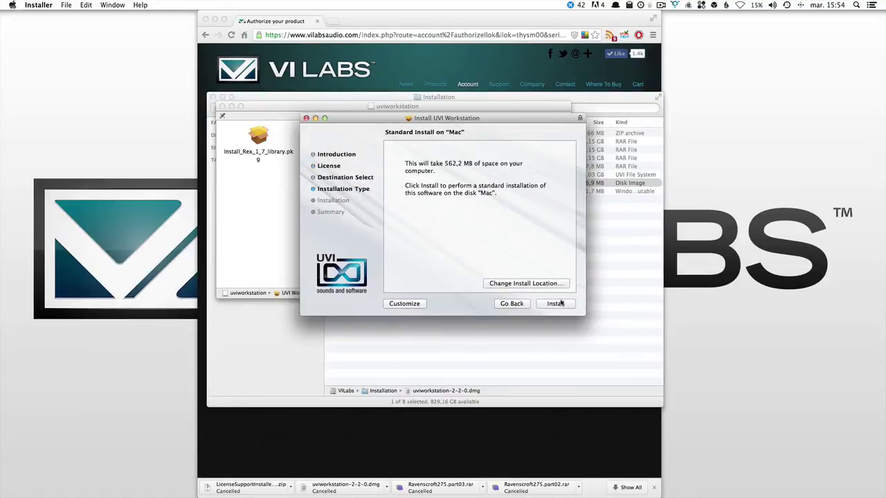
{"action": "left_click", "coordinate": [559, 304]}
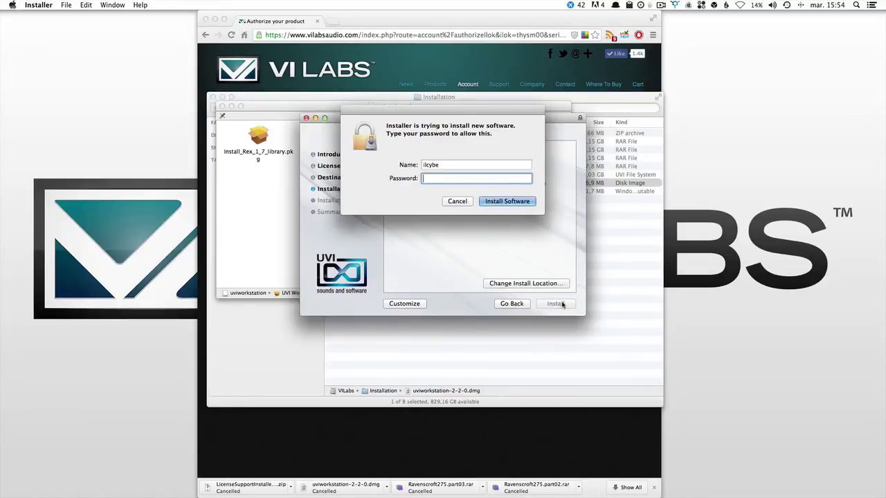
{"action": "type", "text": "•••"}
{"action": "left_click", "coordinate": [510, 202]}
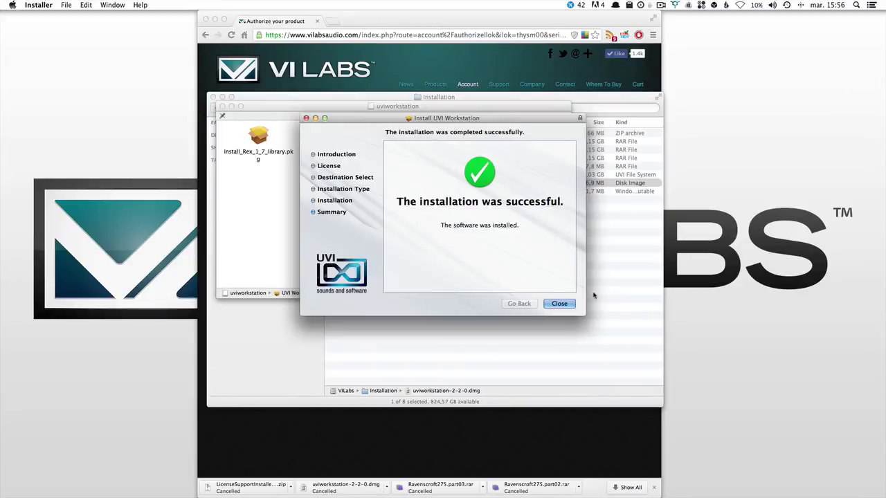
{"action": "left_click", "coordinate": [560, 303]}
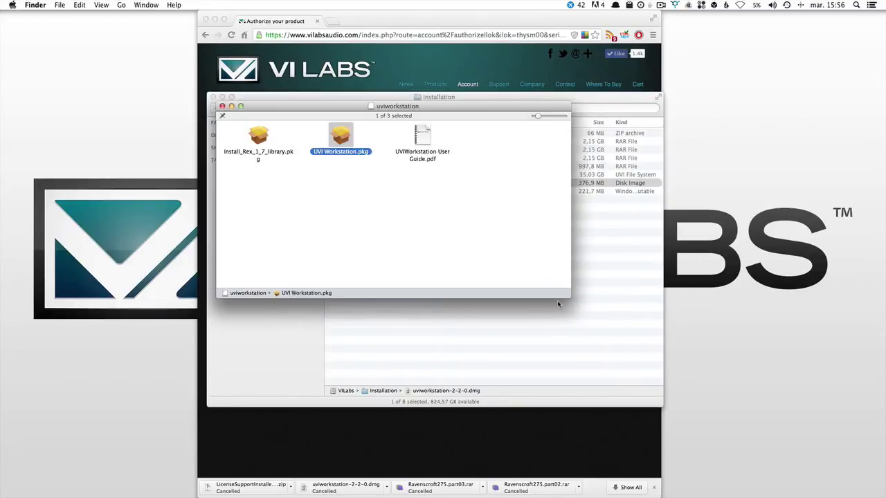
Unpack LicenseSupportInstallerMac.zip, mount its disk image and launch License Support.pkg
{"action": "left_click", "coordinate": [222, 106]}
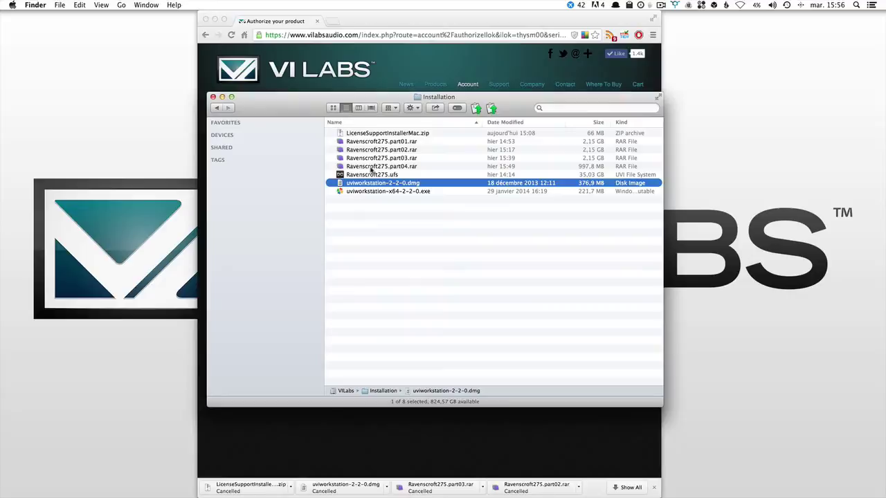
{"action": "left_click", "coordinate": [370, 135]}
{"action": "double_click", "coordinate": [371, 135]}
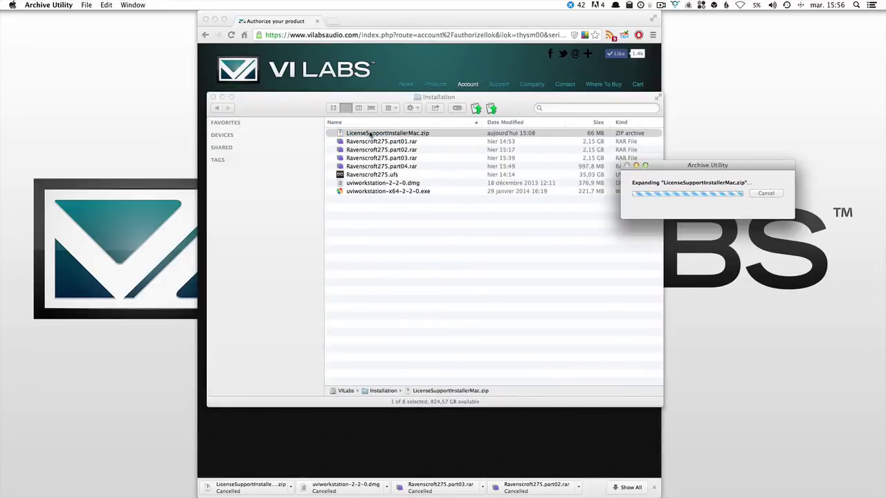
{"action": "double_click", "coordinate": [376, 133]}
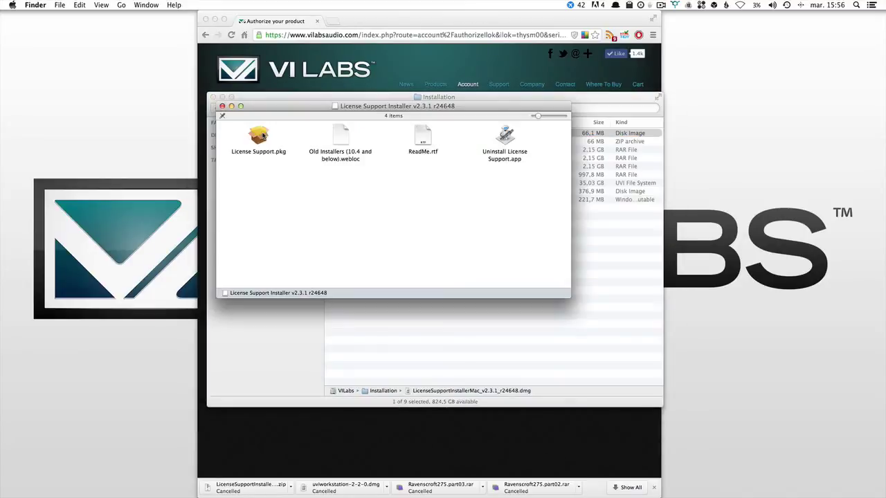
{"action": "left_click", "coordinate": [259, 136]}
{"action": "double_click", "coordinate": [261, 135]}
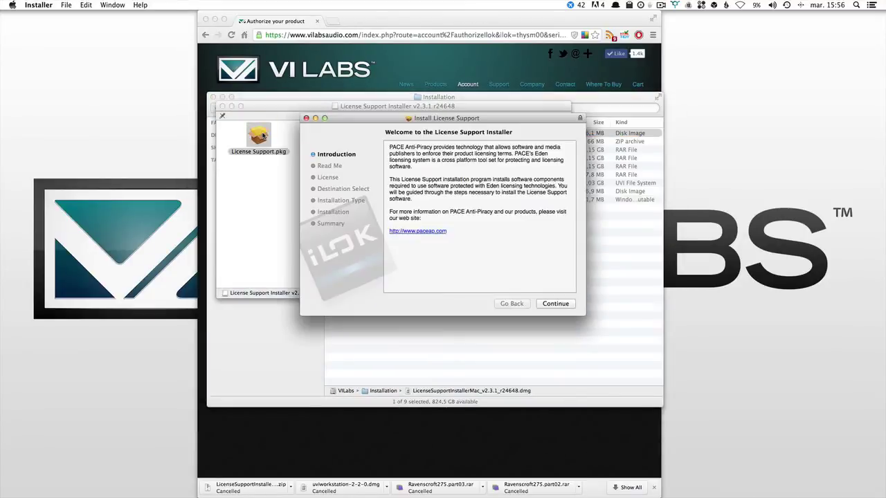
Run the standard License Support install past Read Me and License, agreeing to the terms
{"action": "left_click", "coordinate": [564, 306]}
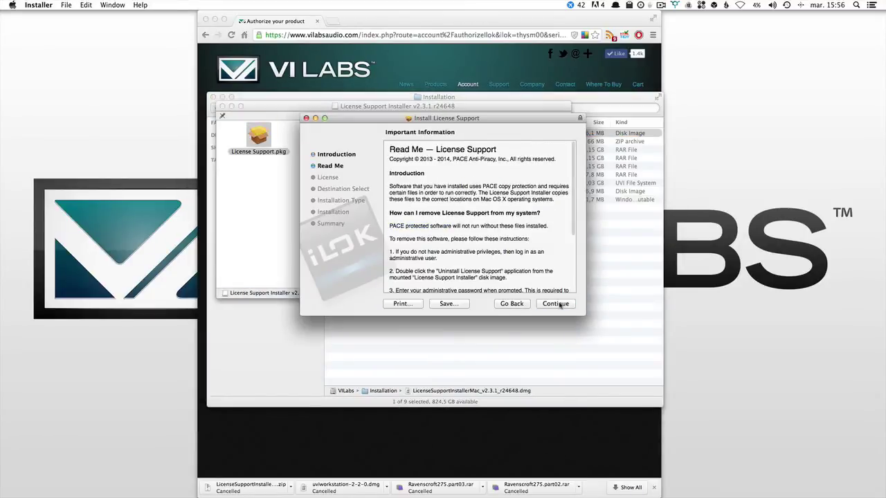
{"action": "left_click", "coordinate": [564, 306]}
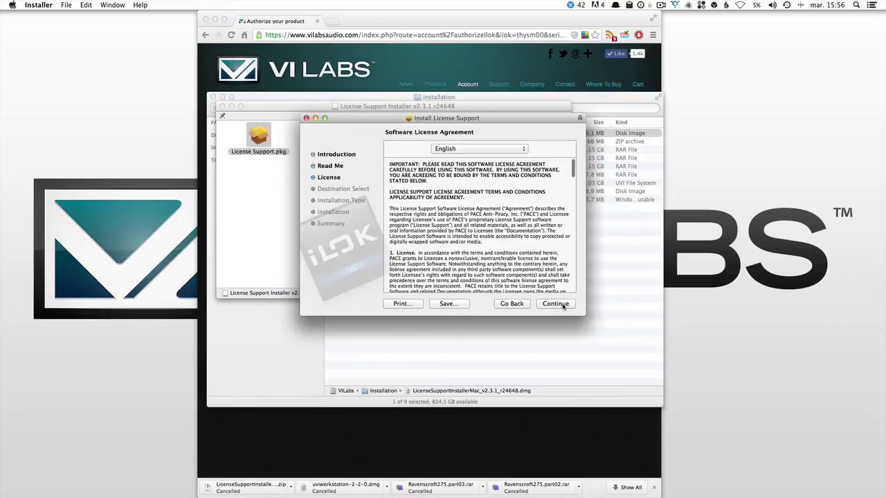
{"action": "left_click", "coordinate": [564, 307]}
{"action": "left_click", "coordinate": [541, 195]}
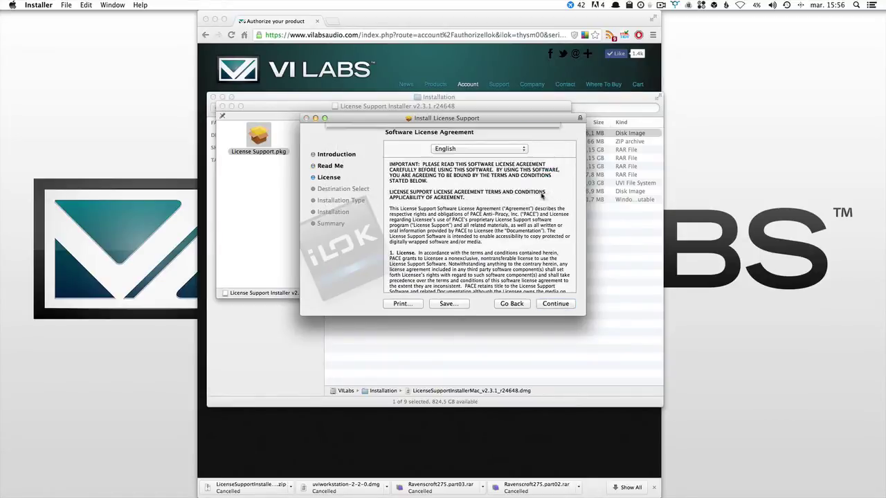
{"action": "left_click", "coordinate": [562, 304]}
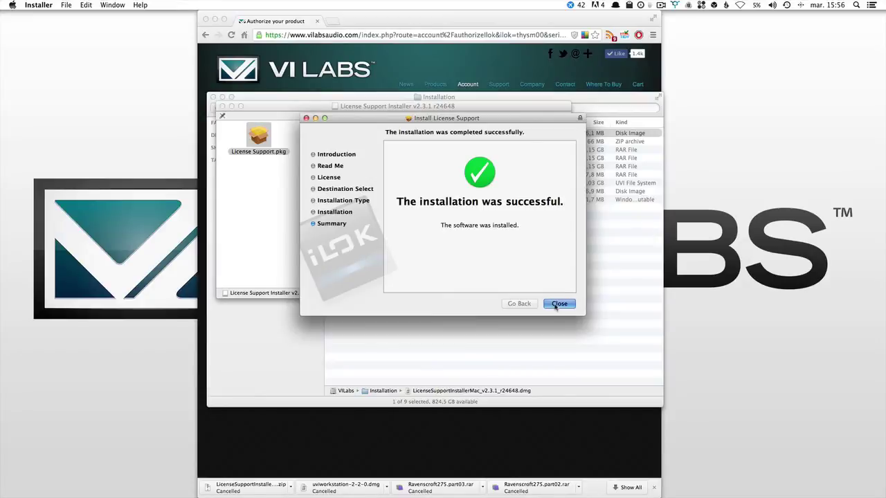
{"action": "left_click", "coordinate": [556, 303]}
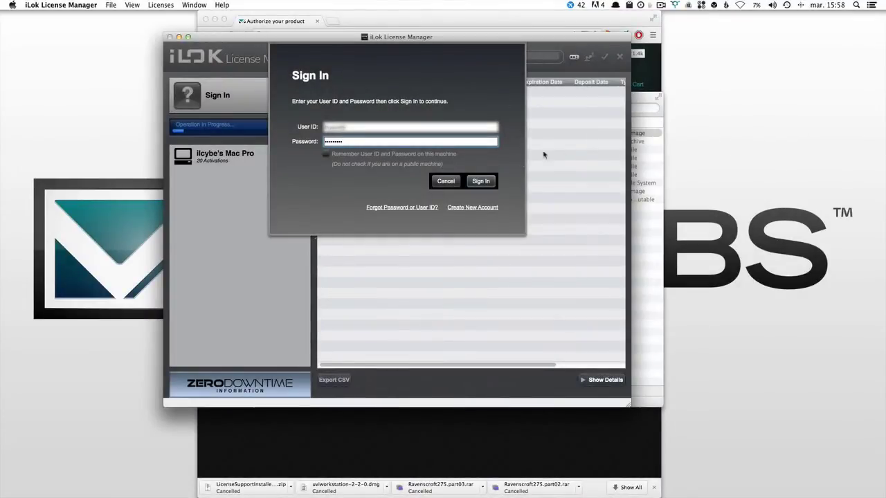
Sign in to iLok License Manager with the pre-filled User ID and password
{"action": "left_click", "coordinate": [485, 184]}
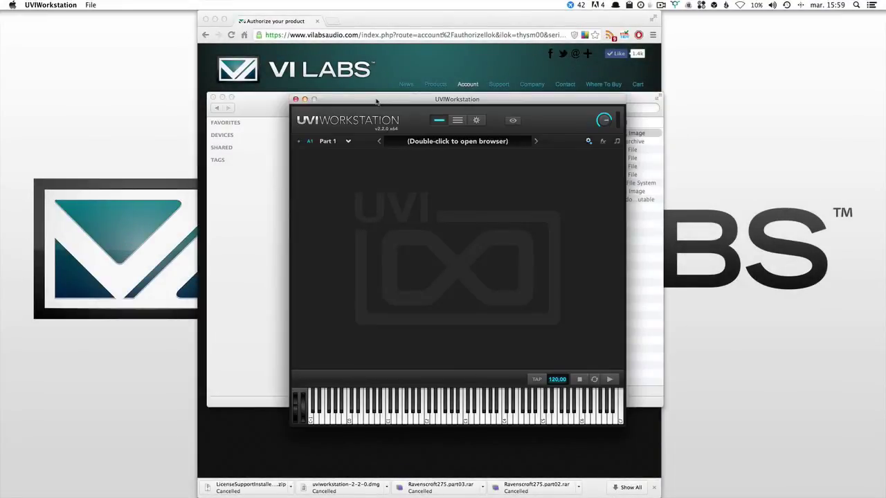
Mount Ravenscroft275.ufs from VILabs > Installation and pick the Ravenscroft 275.M5p program
{"action": "left_click_drag", "start_coordinate": [376, 102], "coordinate": [370, 93]}
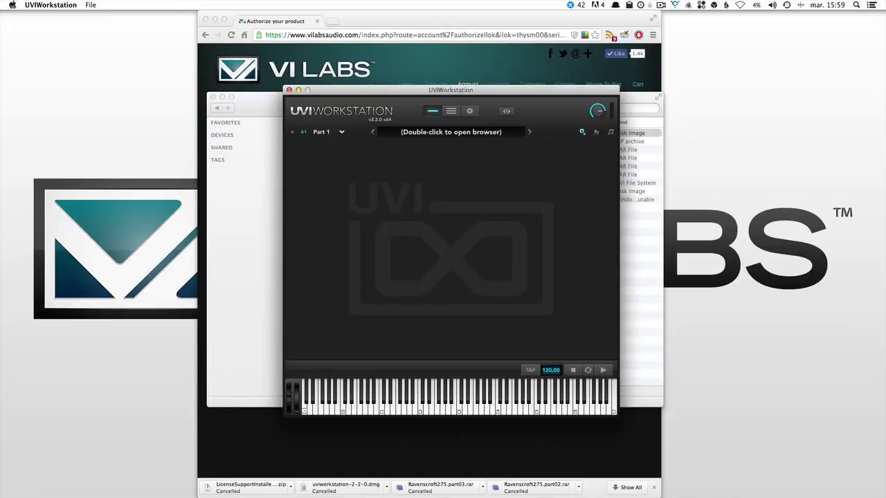
{"action": "double_click", "coordinate": [447, 134]}
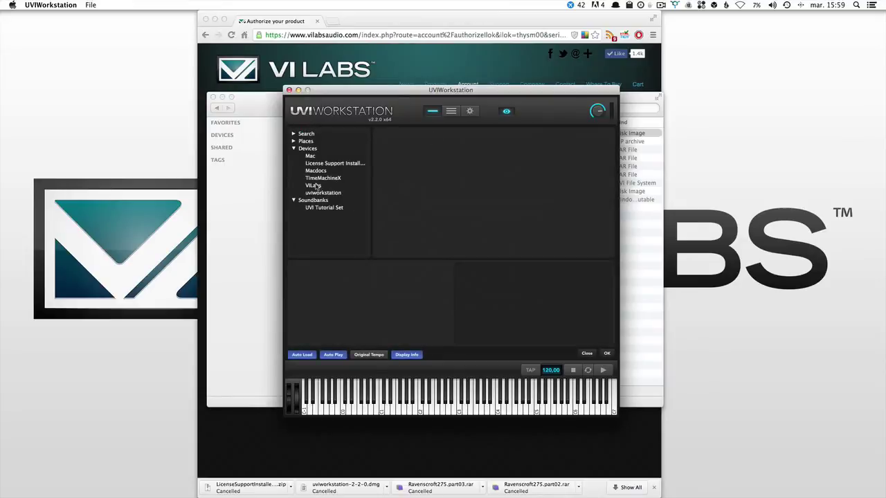
{"action": "left_click", "coordinate": [313, 186]}
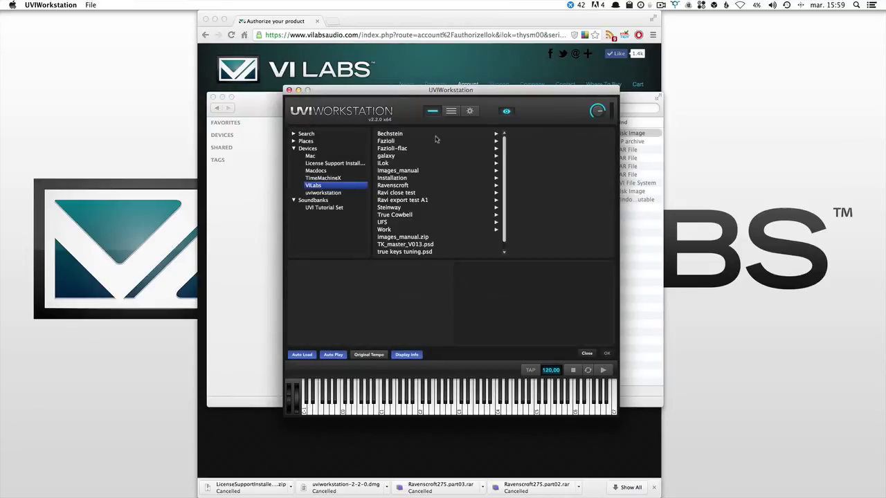
{"action": "left_click", "coordinate": [400, 186]}
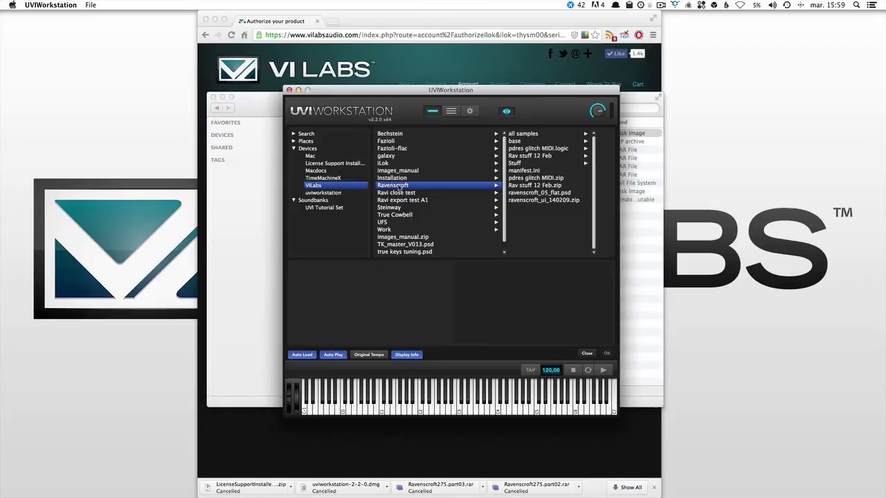
{"action": "left_click", "coordinate": [393, 178]}
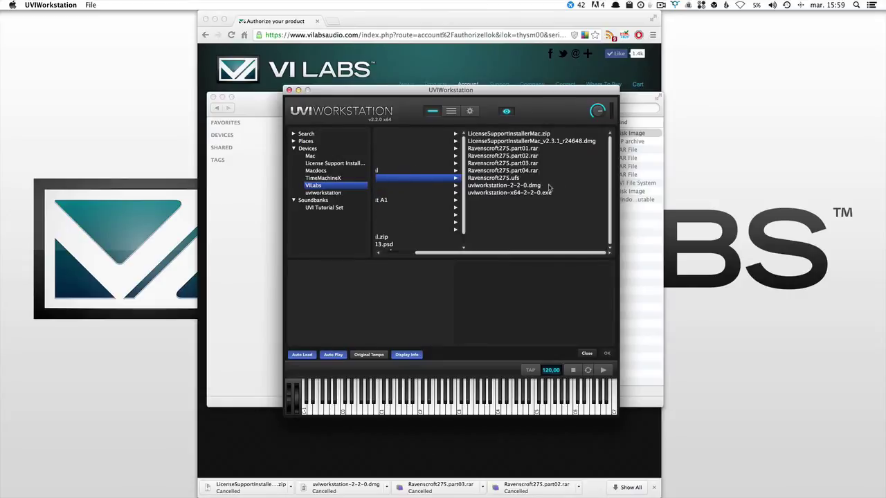
{"action": "left_click", "coordinate": [482, 179]}
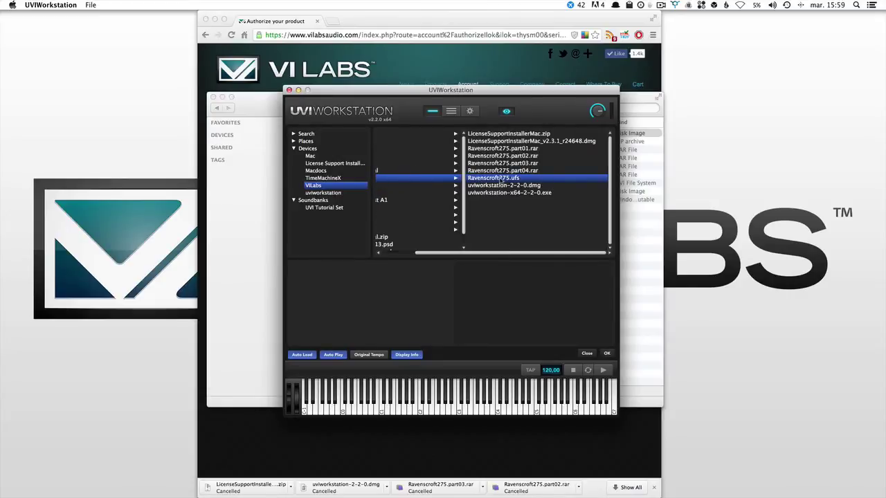
{"action": "double_click", "coordinate": [499, 180]}
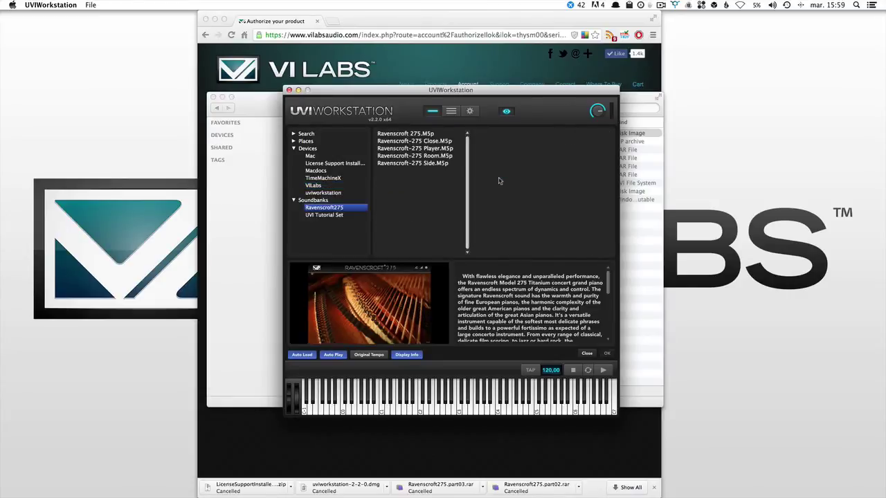
{"action": "left_click", "coordinate": [402, 134]}
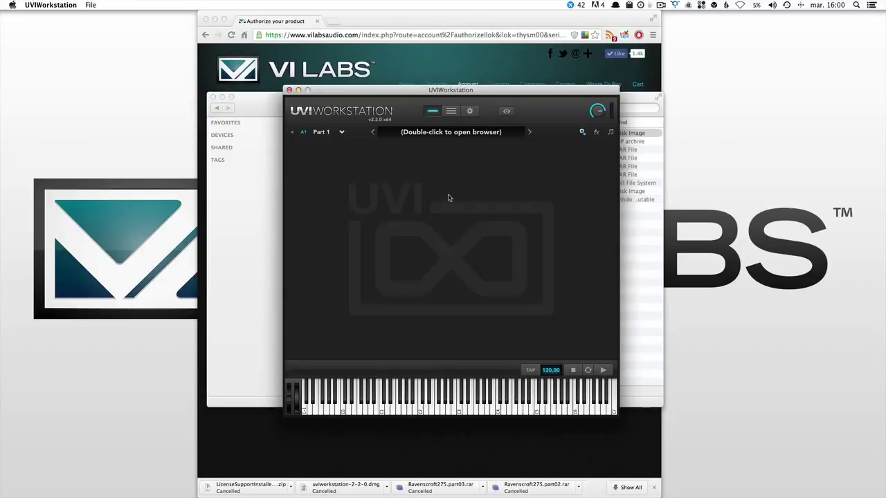
Set /Volumes/VILabs/Installation as the second Sound Banks search path in UVI Workstation's settings
{"action": "left_click", "coordinate": [470, 110]}
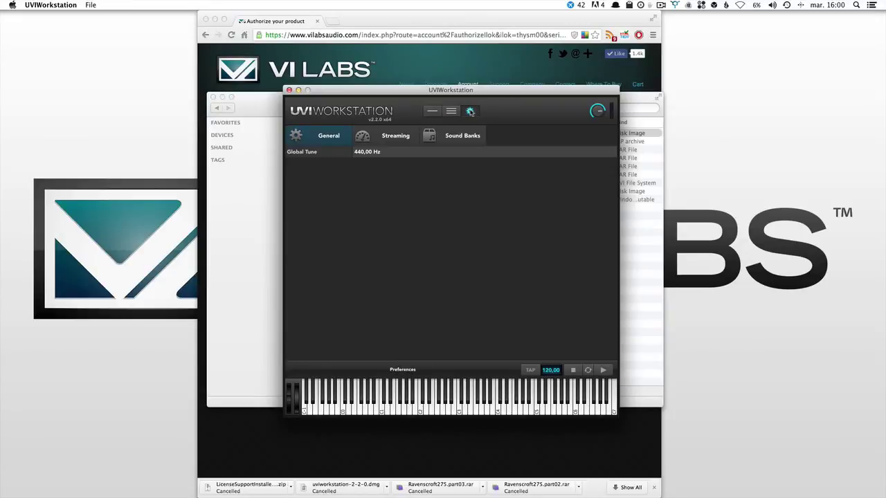
{"action": "left_click", "coordinate": [460, 138]}
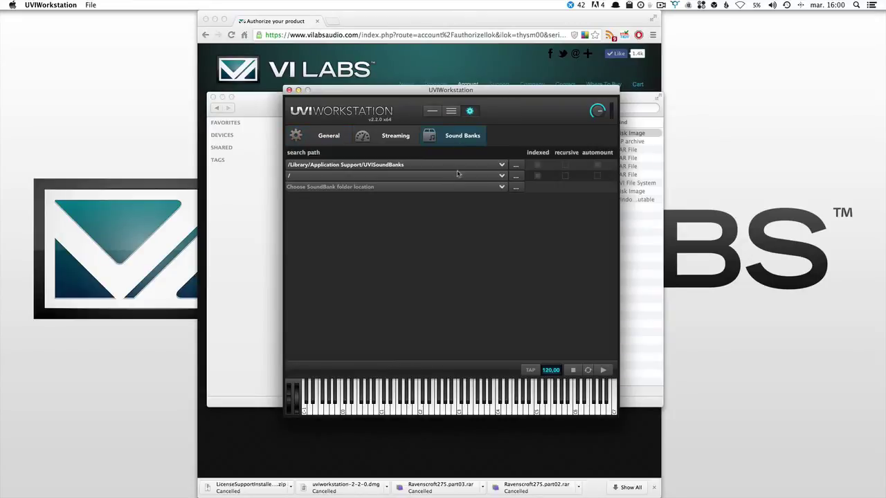
{"action": "left_click", "coordinate": [515, 177]}
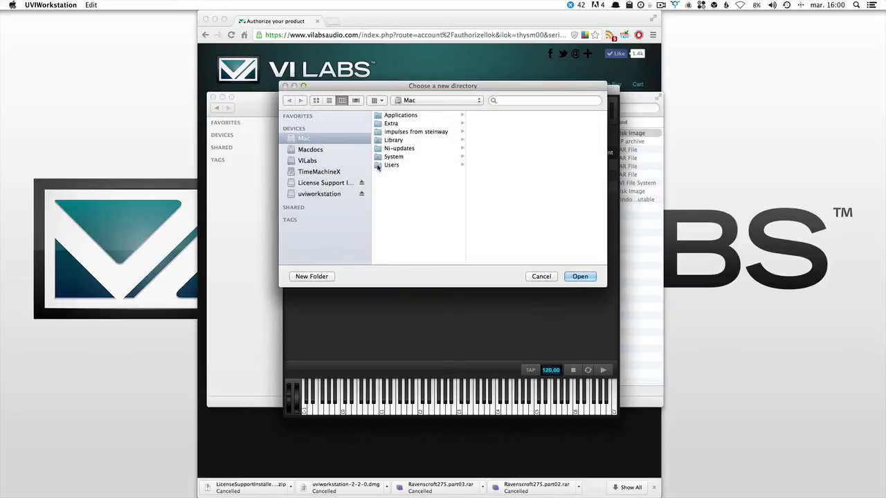
{"action": "left_click", "coordinate": [306, 161]}
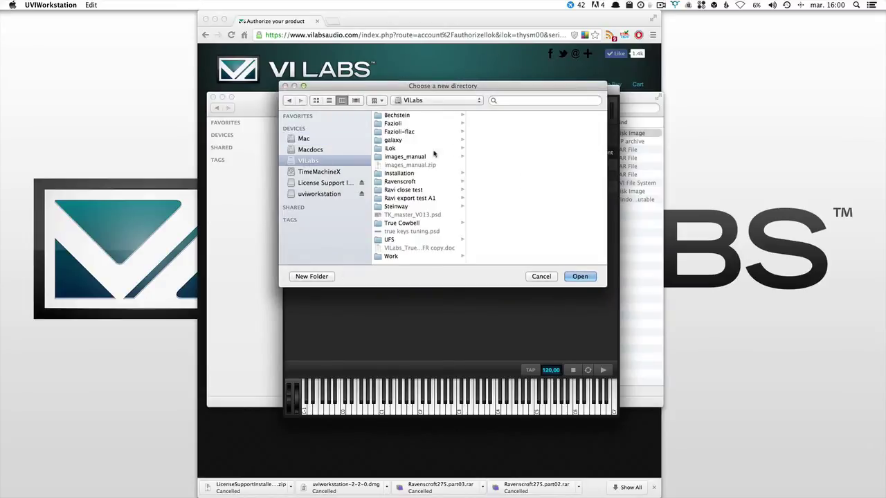
{"action": "left_click", "coordinate": [399, 173]}
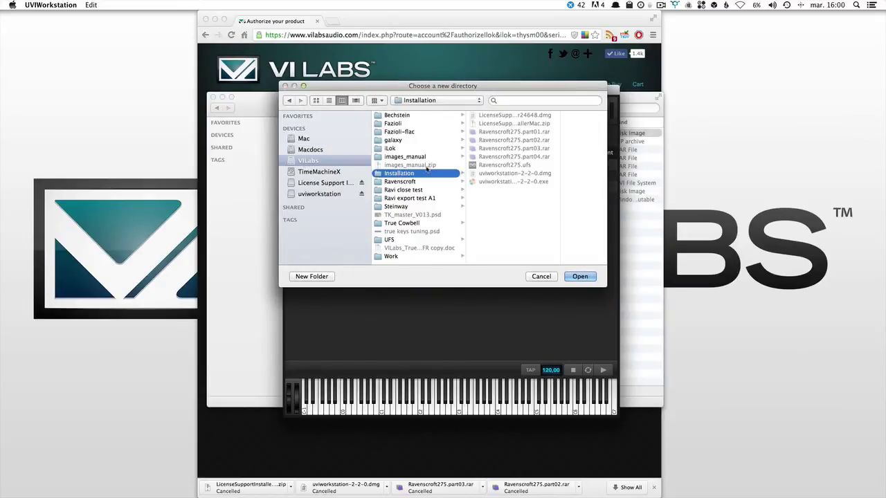
{"action": "left_click", "coordinate": [585, 277]}
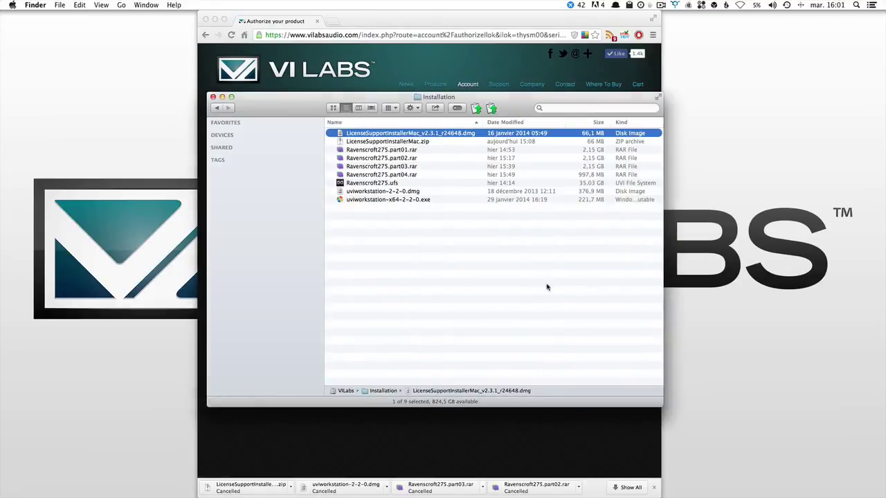
Relaunch UVI Workstation through Spotlight by searching 'uvi'
{"action": "key", "text": "cmd+space"}
{"action": "type", "text": "uvi"}
{"action": "key", "text": "Return"}
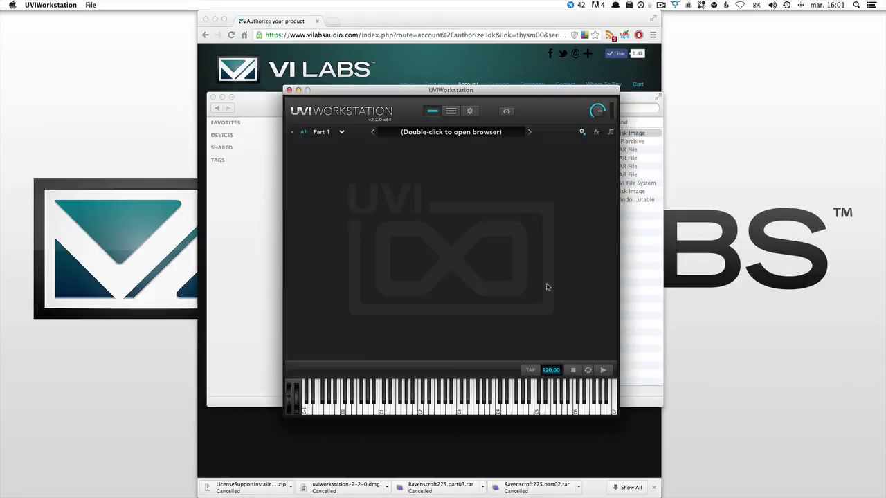
Load the Ravenscroft 275.M5p program from the Ravenscroft275 soundbank in the browser
{"action": "double_click", "coordinate": [466, 132]}
{"action": "left_click", "coordinate": [319, 209]}
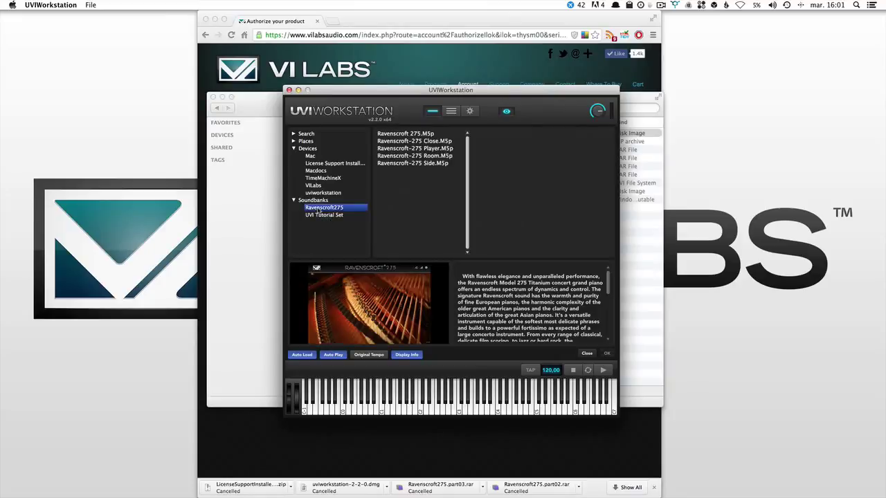
{"action": "left_click", "coordinate": [403, 134]}
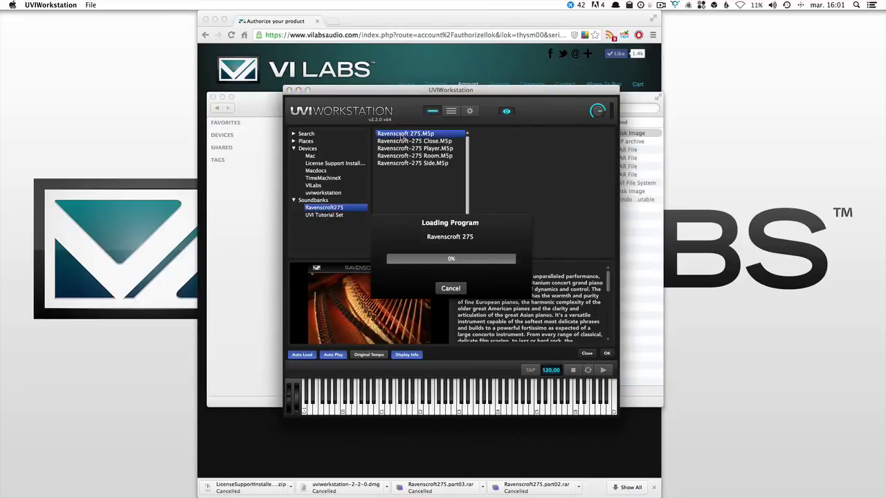